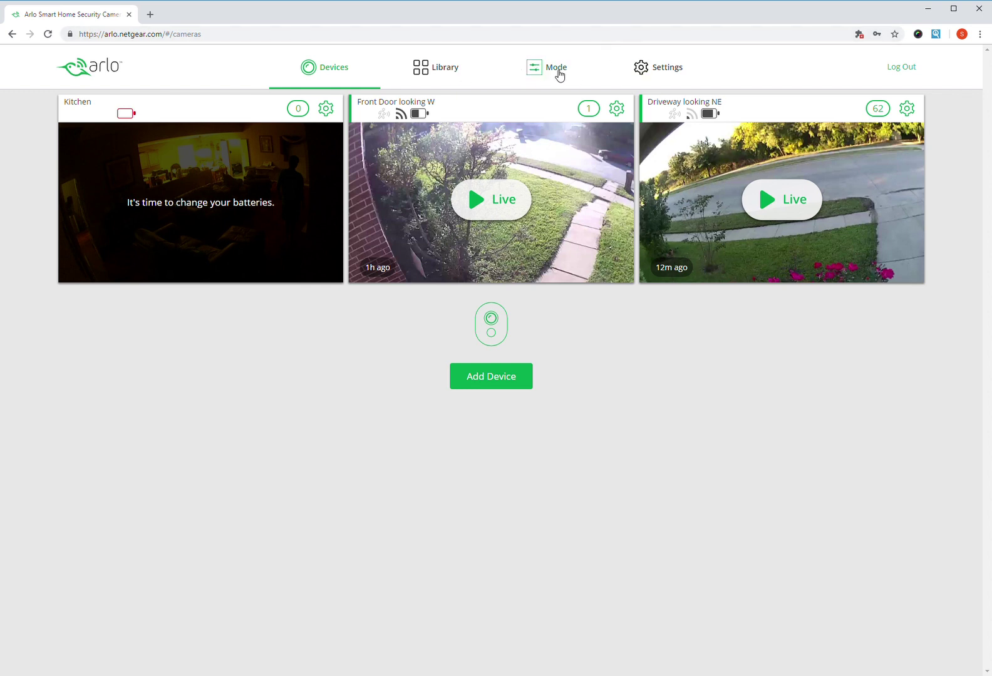
# - Navigate to the modes page for the House base station
pyautogui.click(555, 72)
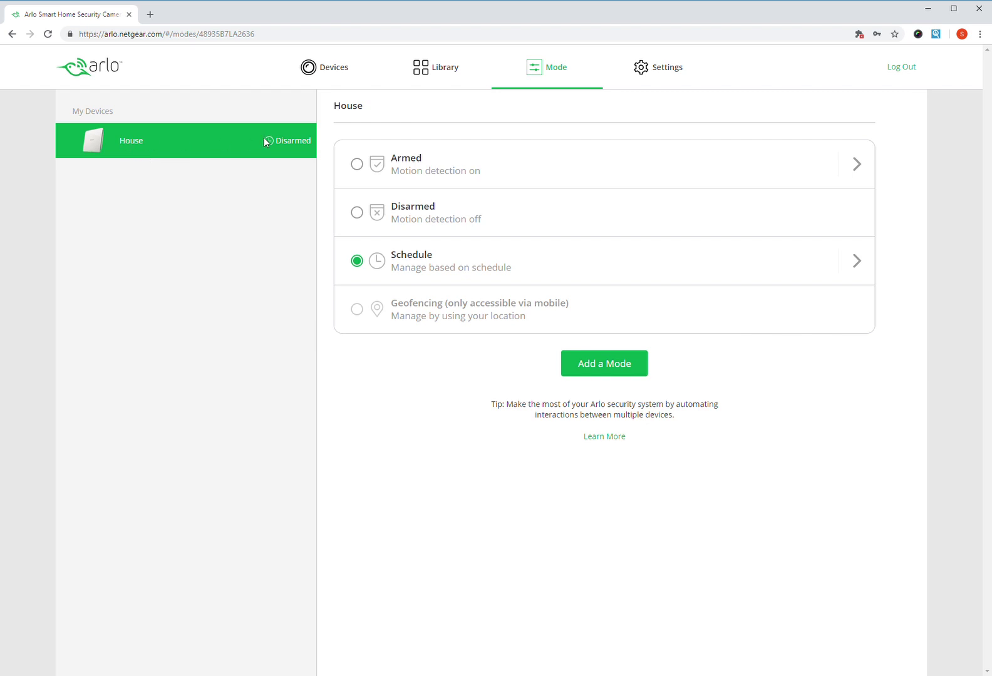
pyautogui.click(664, 71)
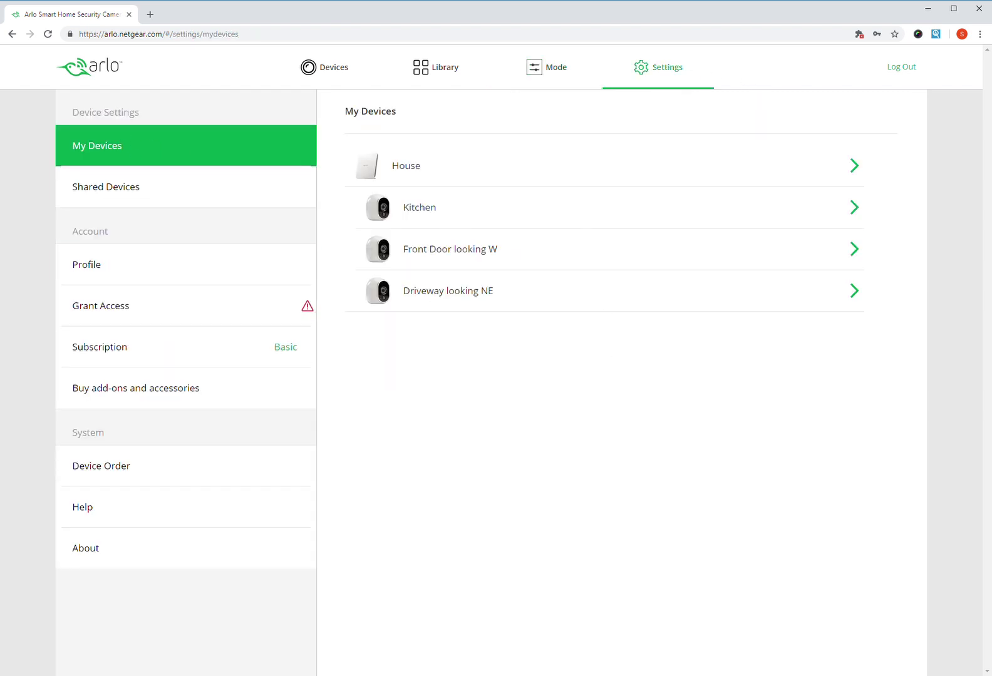
pyautogui.click(12, 34)
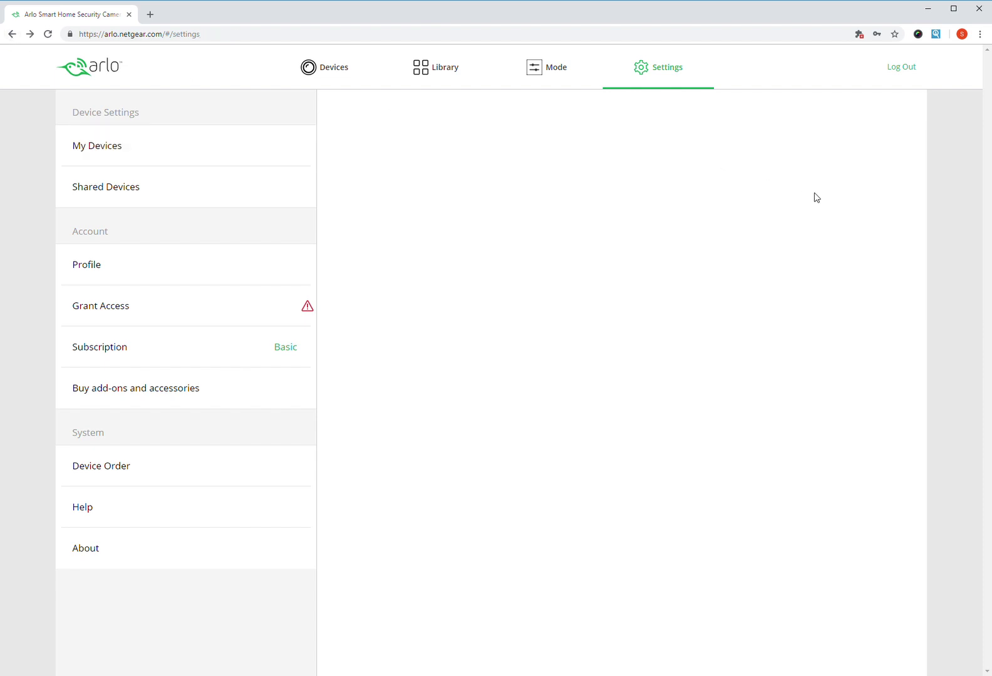
pyautogui.click(557, 70)
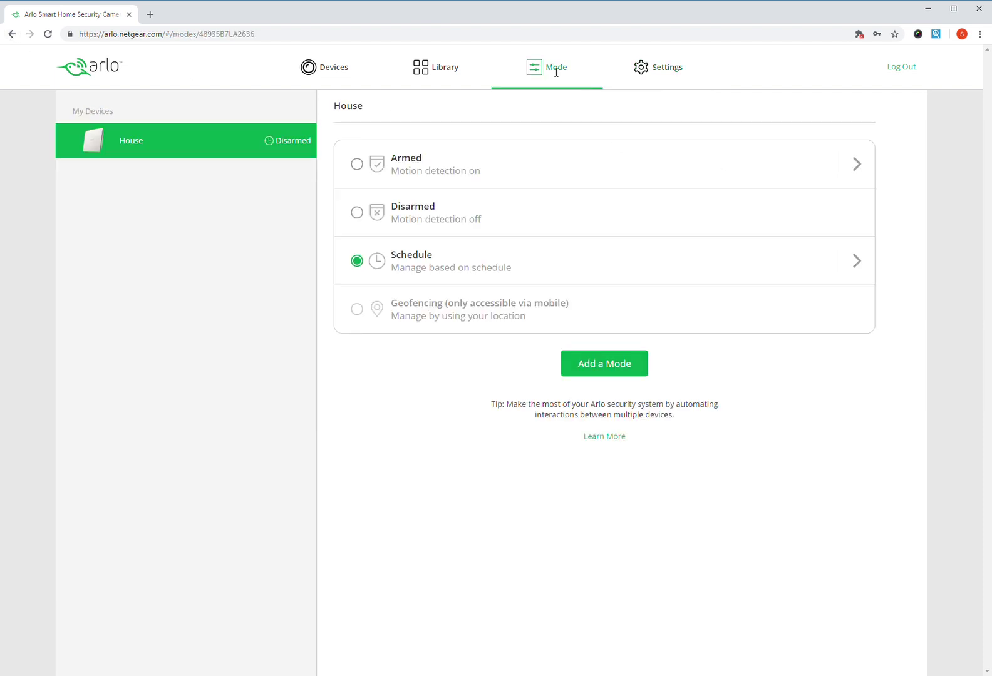
# - Review House's weekly daytime Armed schedule, then start adding a new mode
pyautogui.click(860, 267)
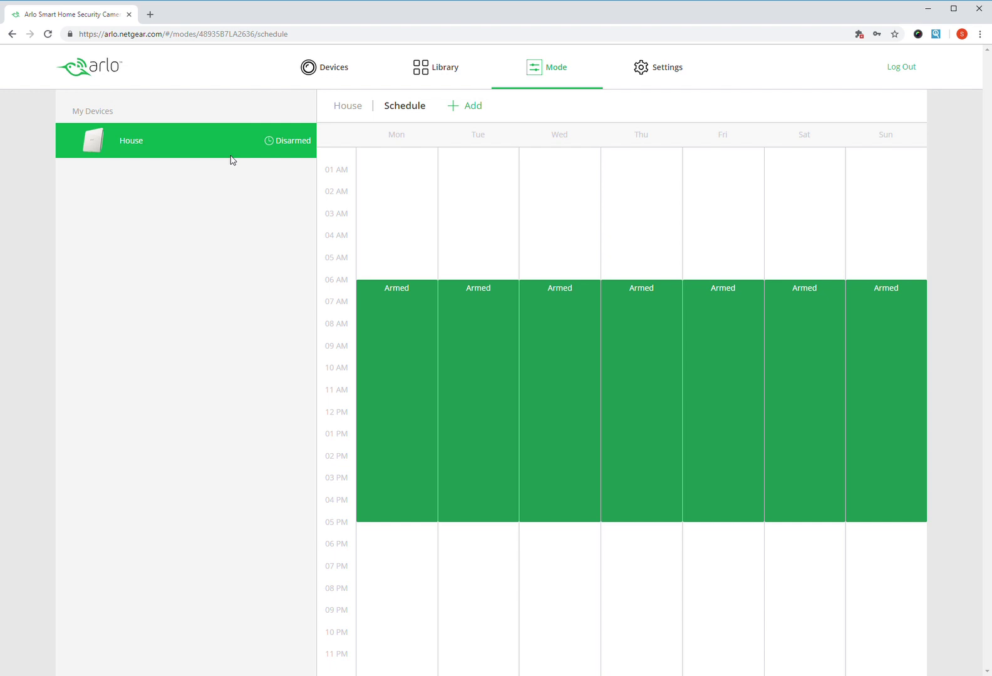
pyautogui.click(359, 109)
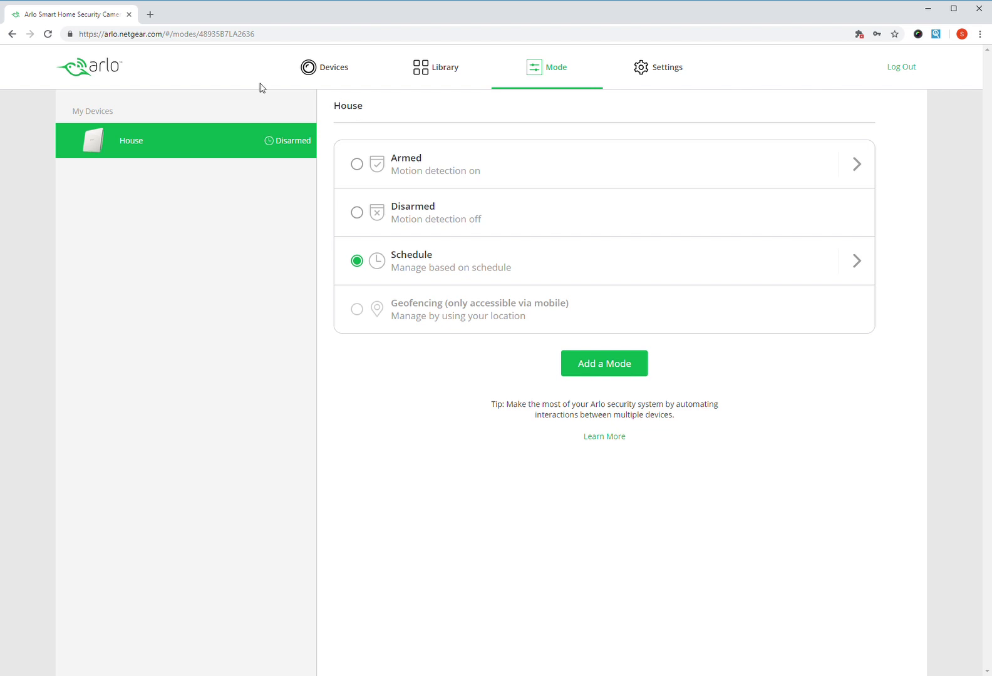
pyautogui.click(625, 366)
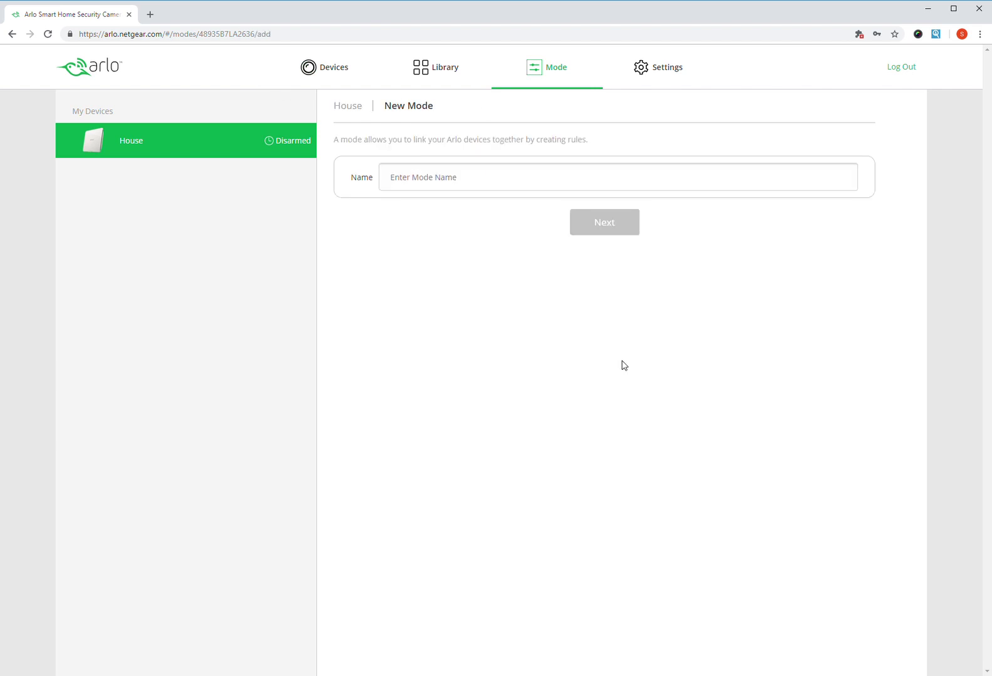
# - Name the new mode NIGHT
pyautogui.click(495, 177)
pyautogui.write('N')
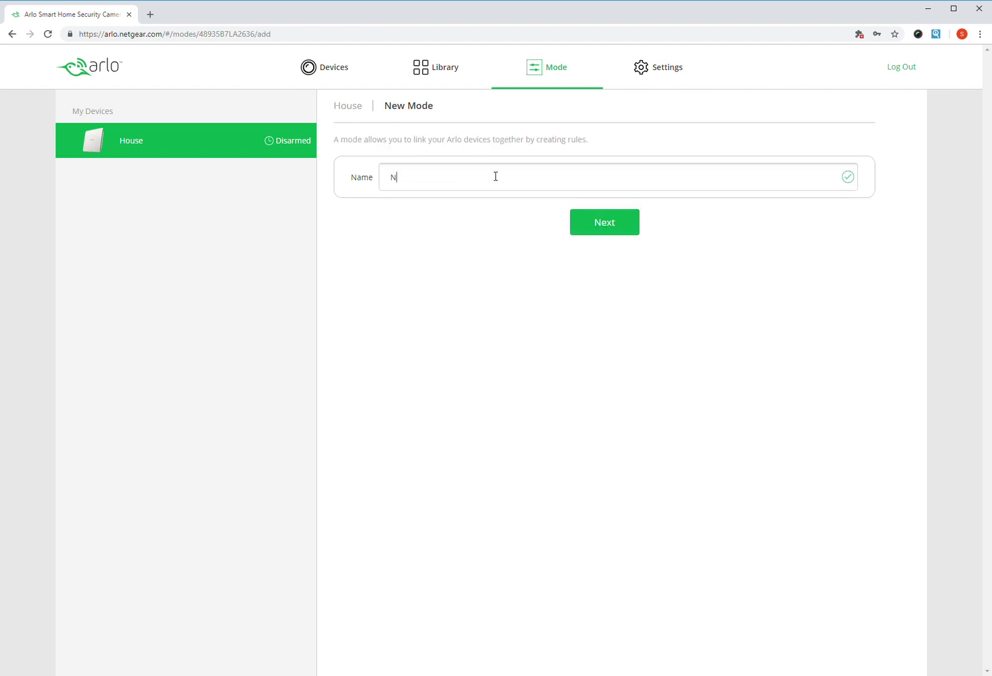
pyautogui.write('IGHT')
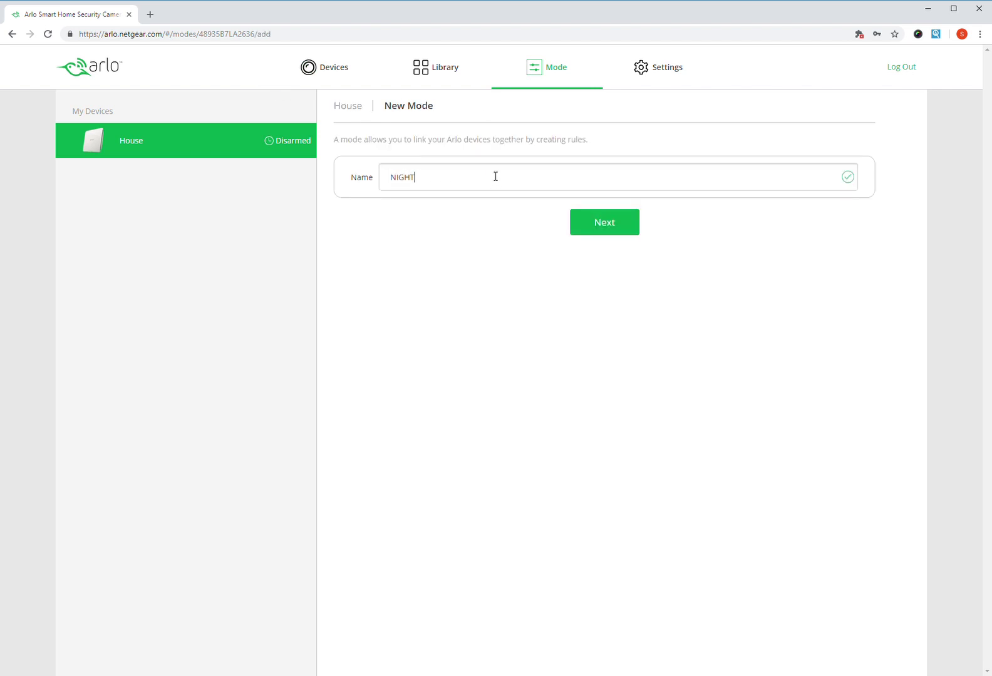
pyautogui.click(617, 226)
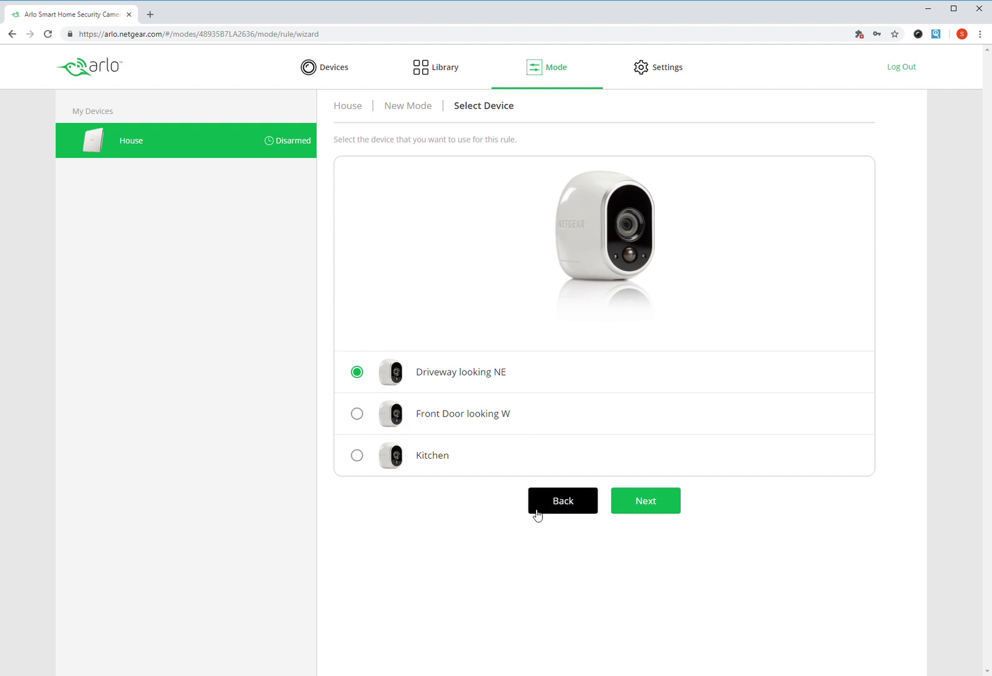
# - Use Driveway looking NE motion as the trigger, with sensitivity 20
pyautogui.click(652, 504)
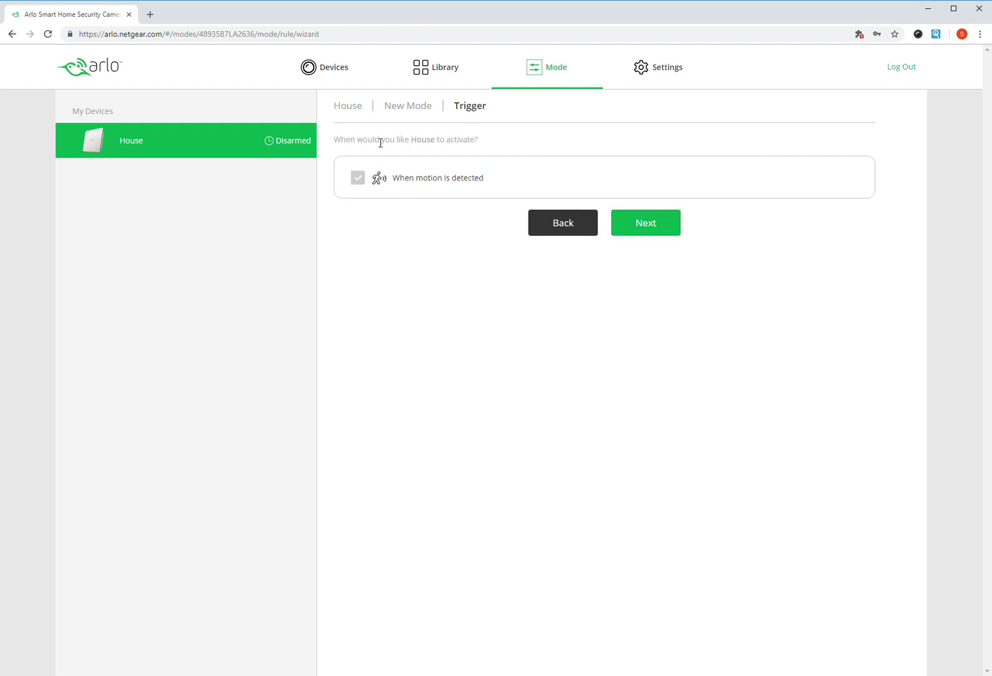
pyautogui.click(665, 226)
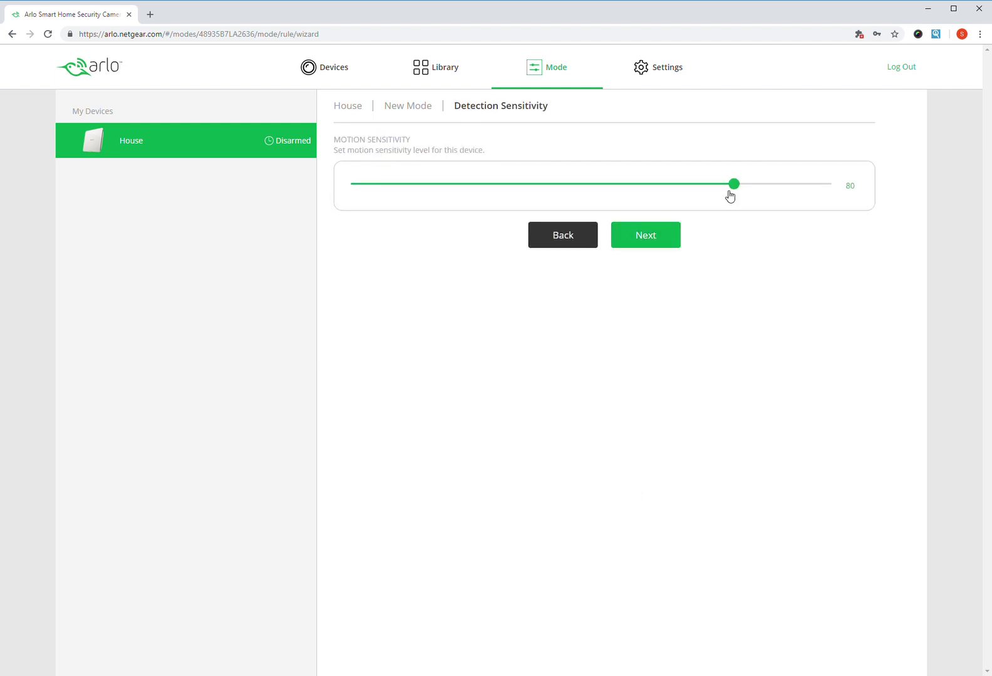
pyautogui.moveTo(734, 185); pyautogui.dragTo(444, 188)
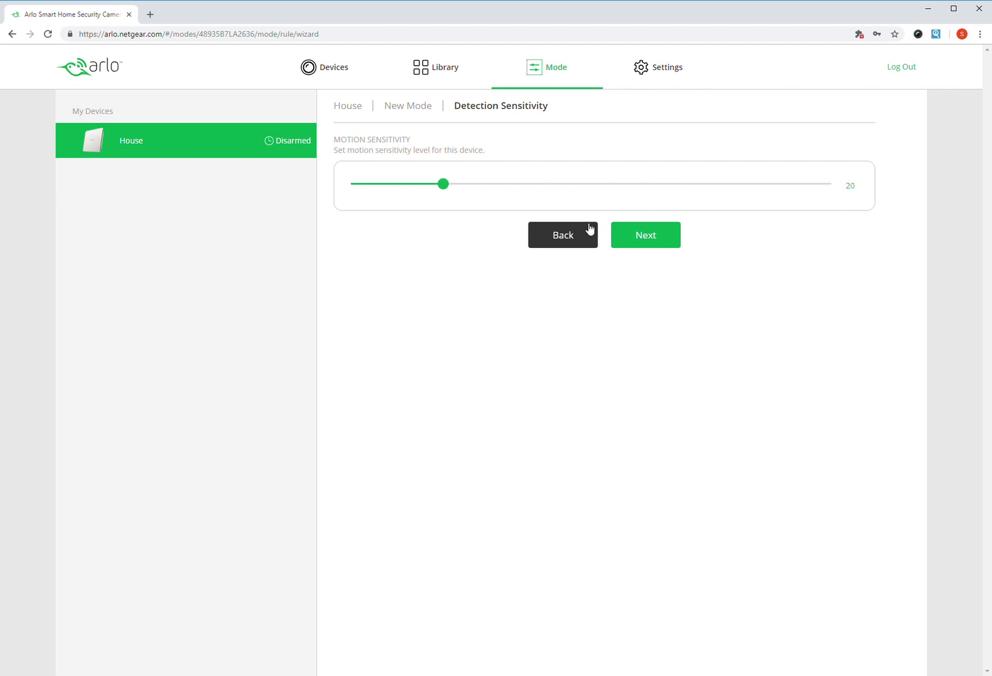
pyautogui.click(639, 237)
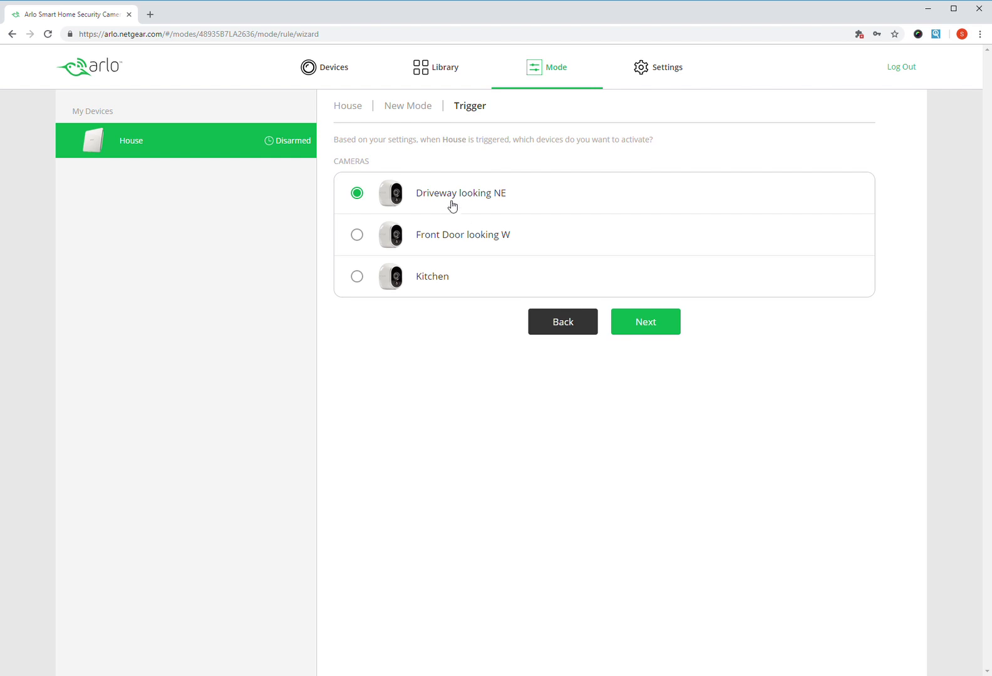
# - Activate Driveway looking NE to record video with recording length 16
pyautogui.click(661, 327)
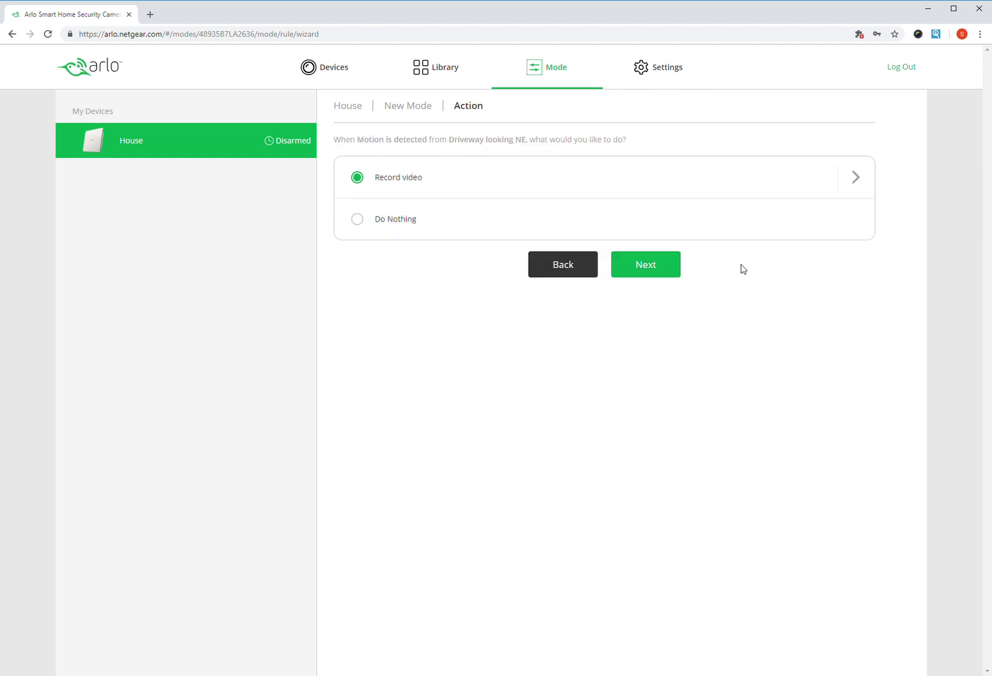
pyautogui.click(860, 180)
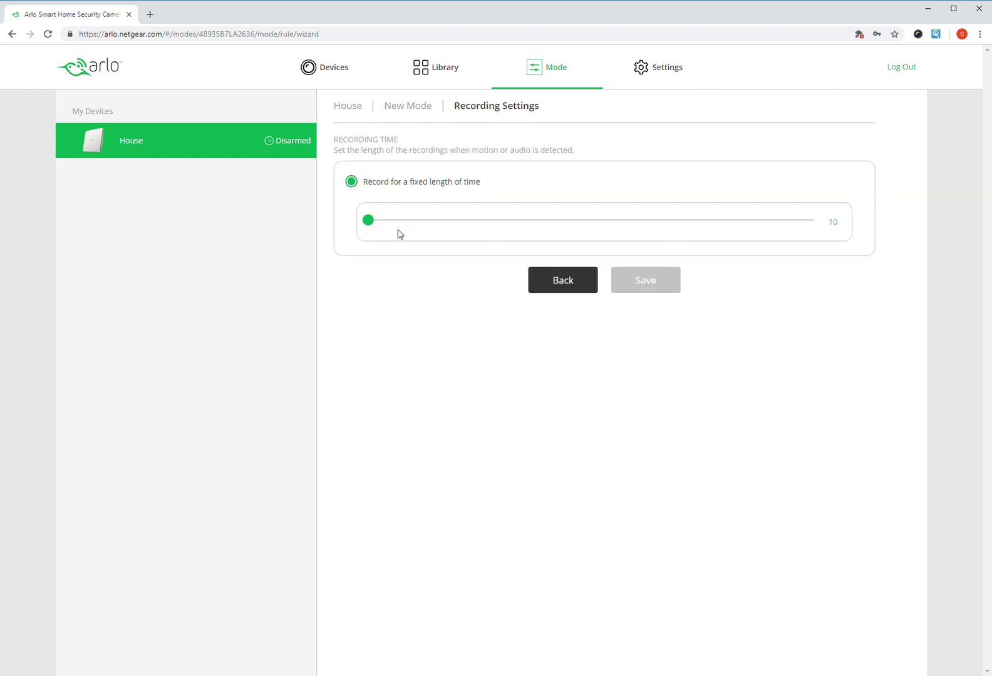
pyautogui.moveTo(369, 223); pyautogui.dragTo(411, 224)
pyautogui.click(649, 288)
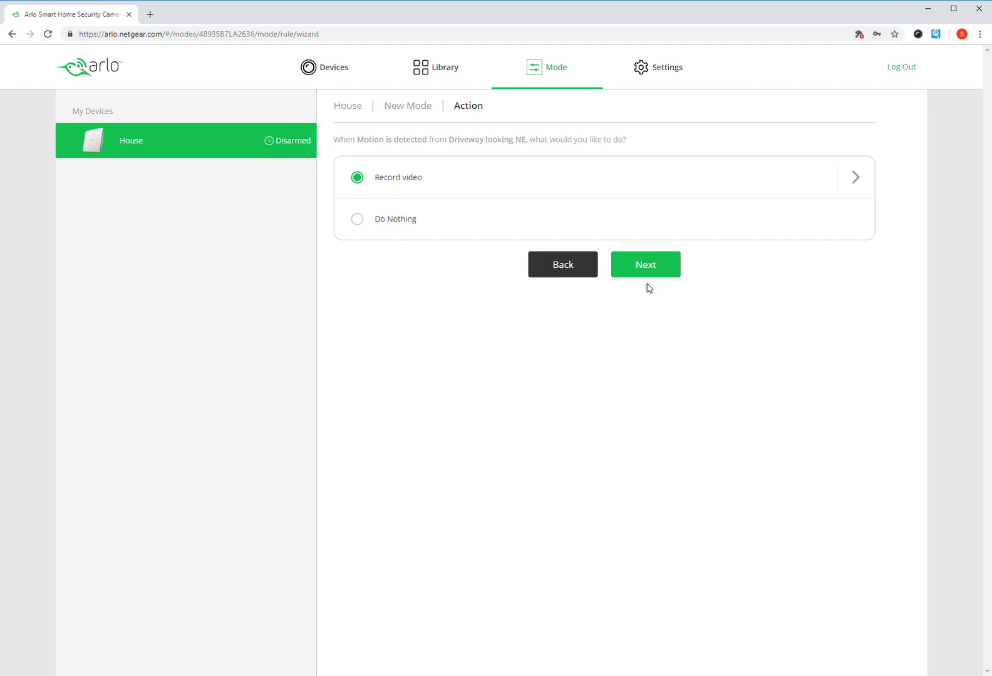
# - Turn off push notifications for the driveway rule and finish it
pyautogui.click(654, 268)
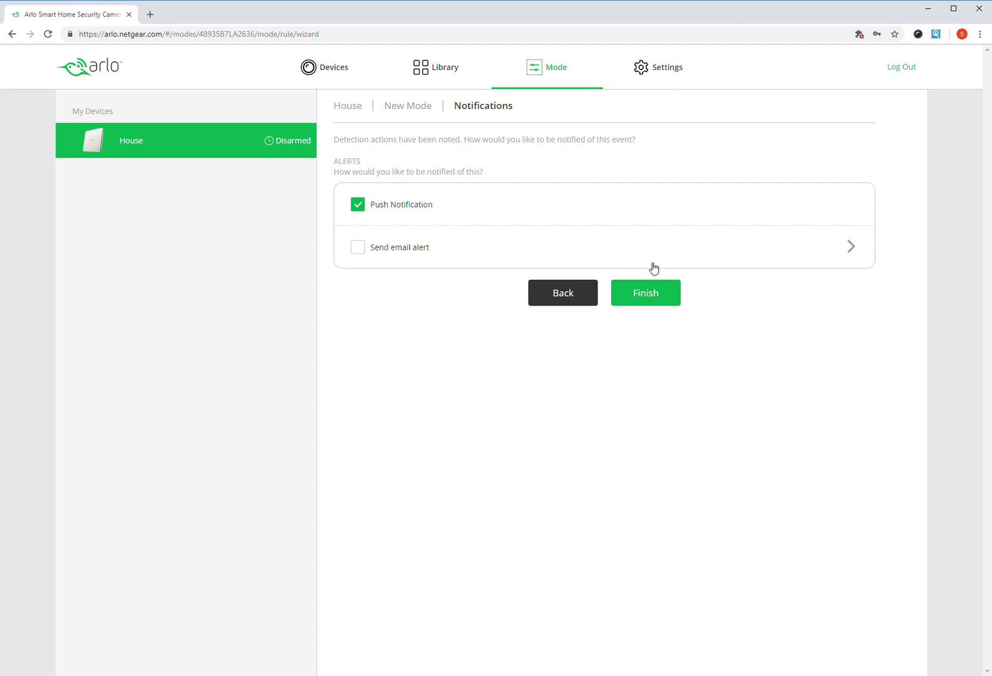
pyautogui.click(363, 204)
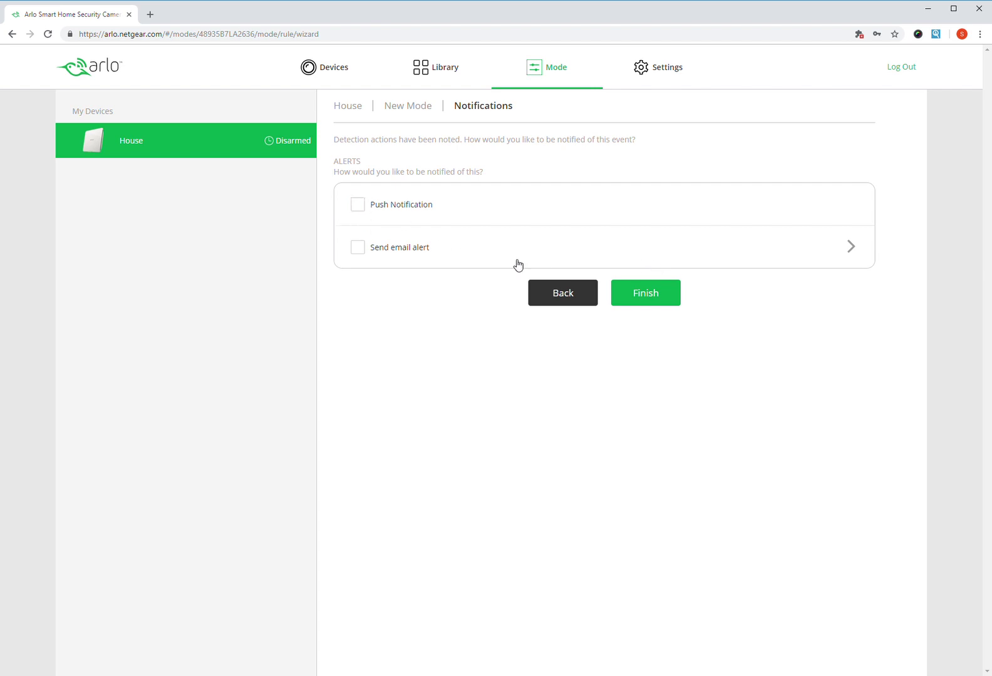
pyautogui.click(668, 303)
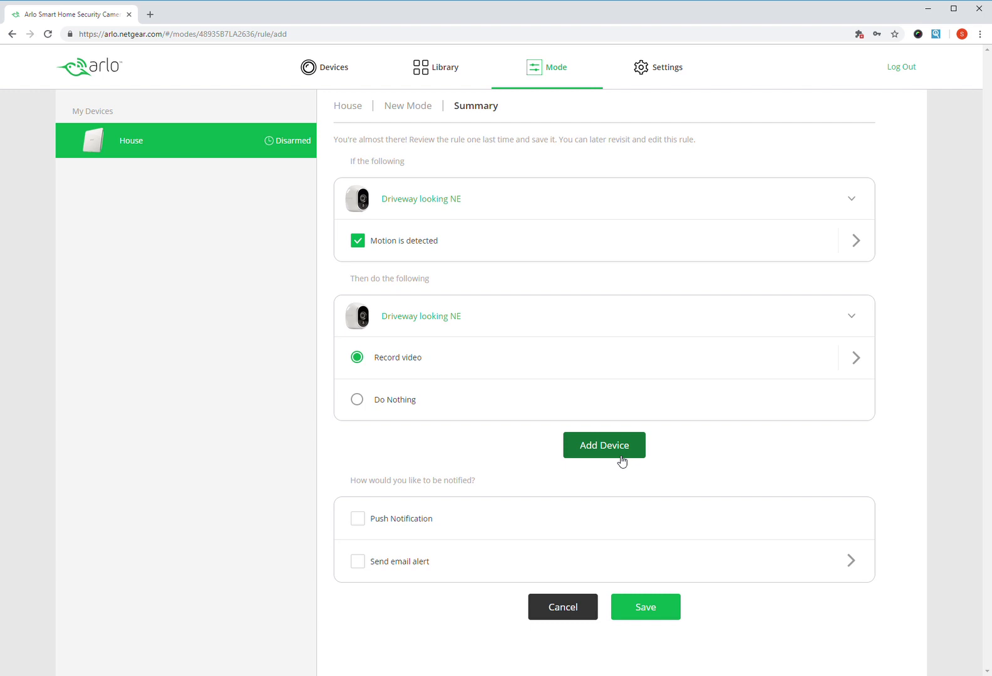
# - Save the driveway rule and bring up the NIGHT mode's edit page
pyautogui.click(650, 608)
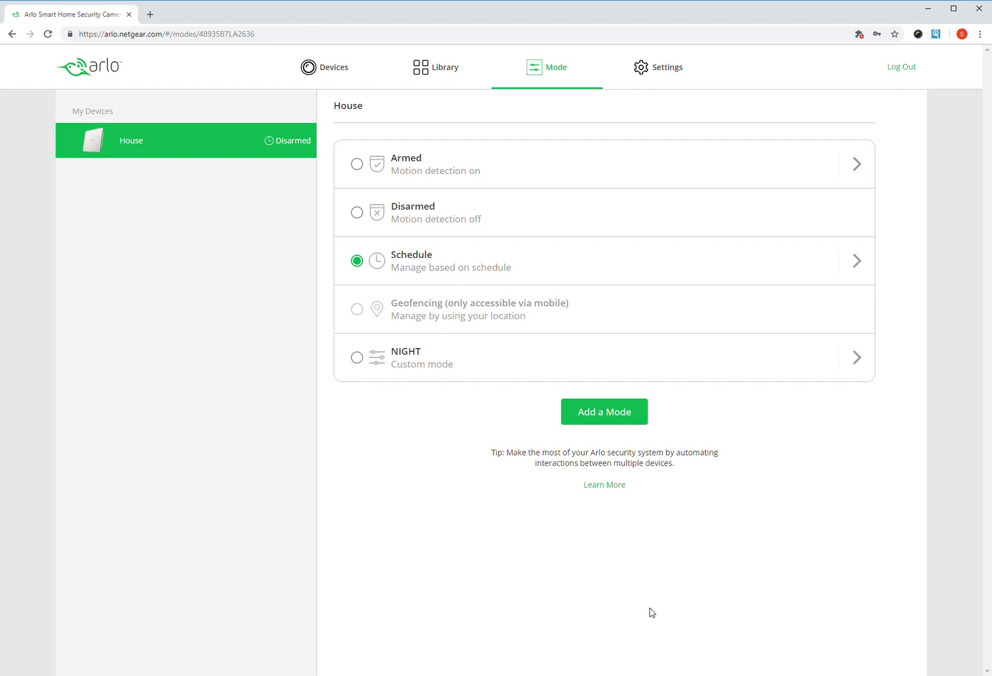
pyautogui.click(857, 359)
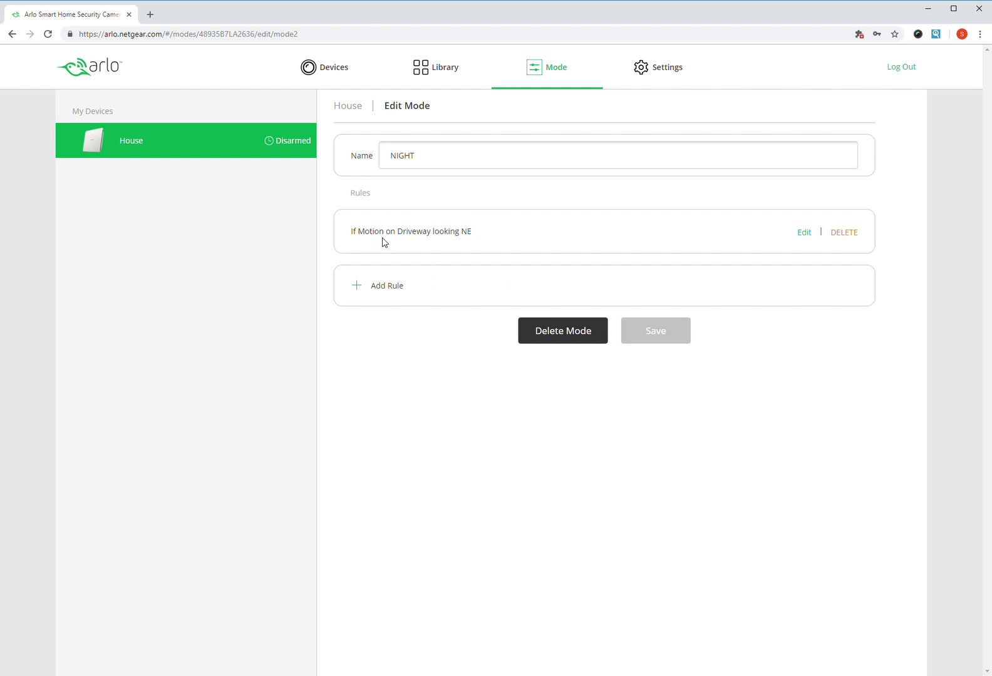
# - Add a NIGHT rule triggered by Front Door looking W motion at sensitivity 22
pyautogui.click(394, 297)
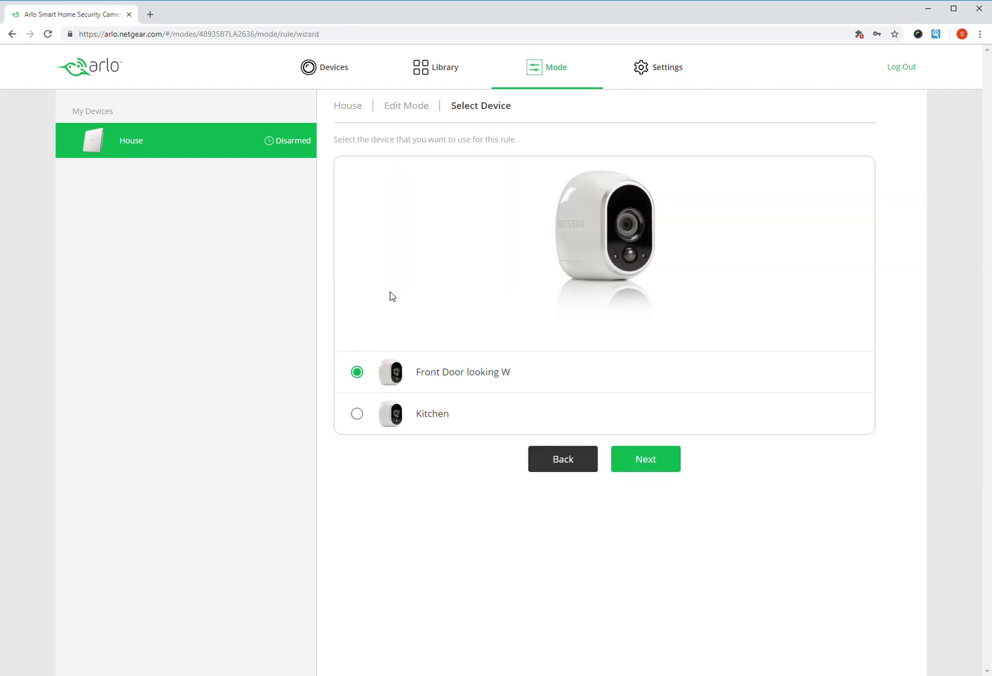
pyautogui.click(658, 467)
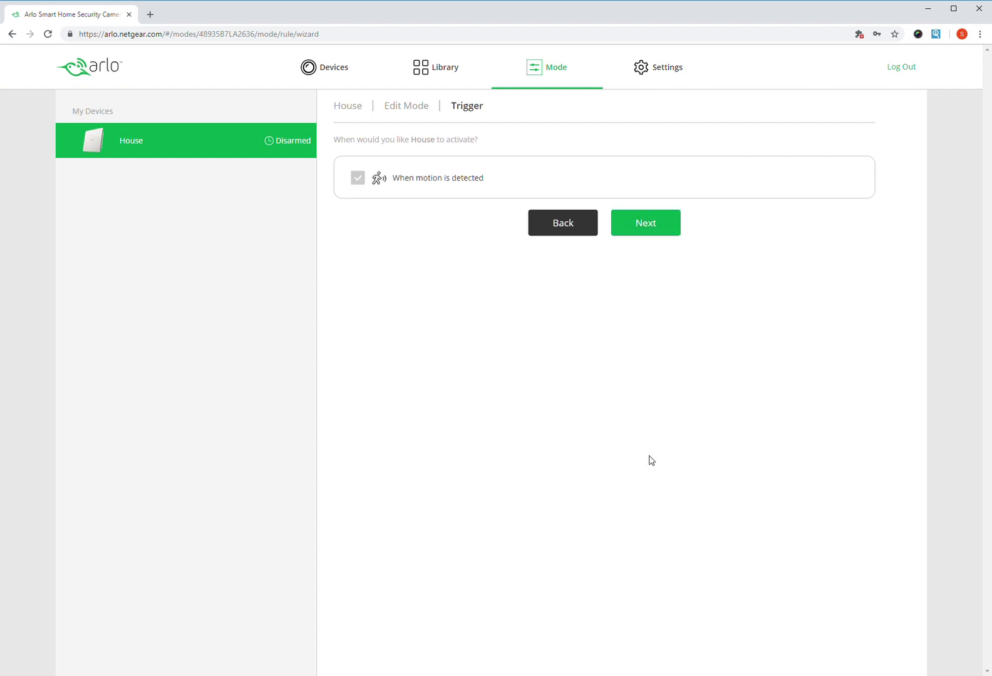
pyautogui.click(666, 220)
pyautogui.moveTo(734, 185); pyautogui.dragTo(458, 193)
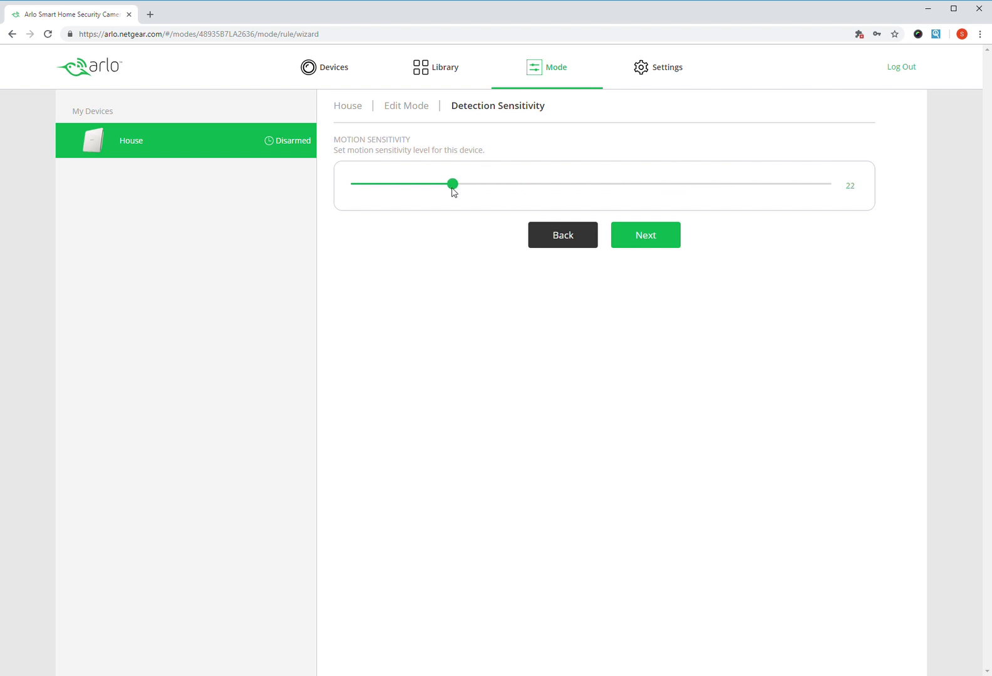
pyautogui.moveTo(453, 190); pyautogui.dragTo(443, 190)
pyautogui.click(651, 237)
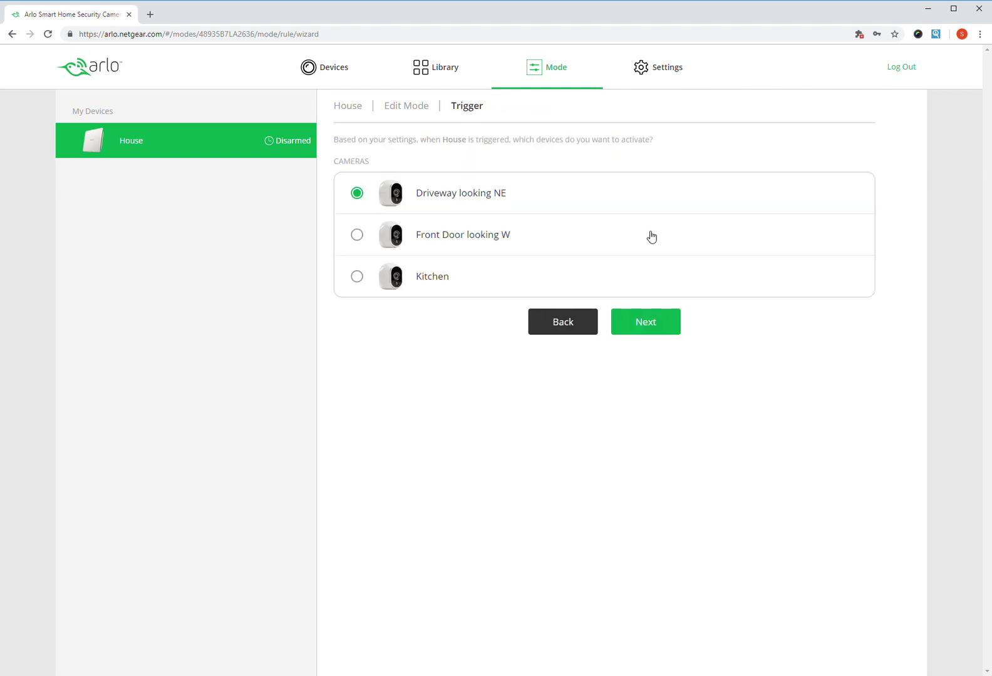
# - Activate Front Door looking W to record video with a longer recording length
pyautogui.click(358, 236)
pyautogui.click(652, 317)
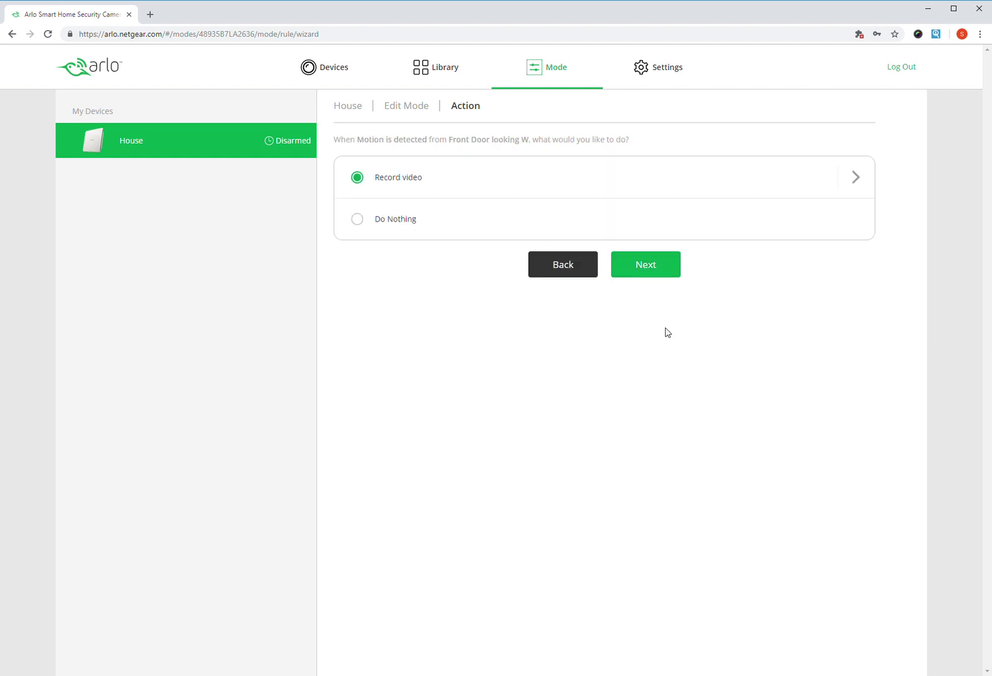
pyautogui.click(862, 176)
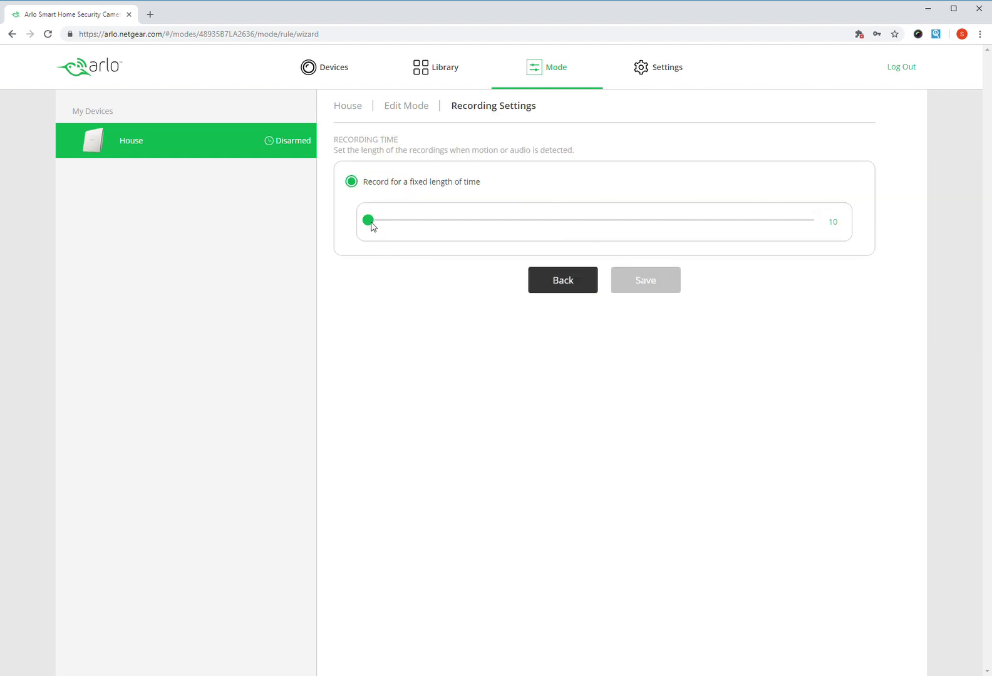
pyautogui.moveTo(371, 226); pyautogui.dragTo(411, 226)
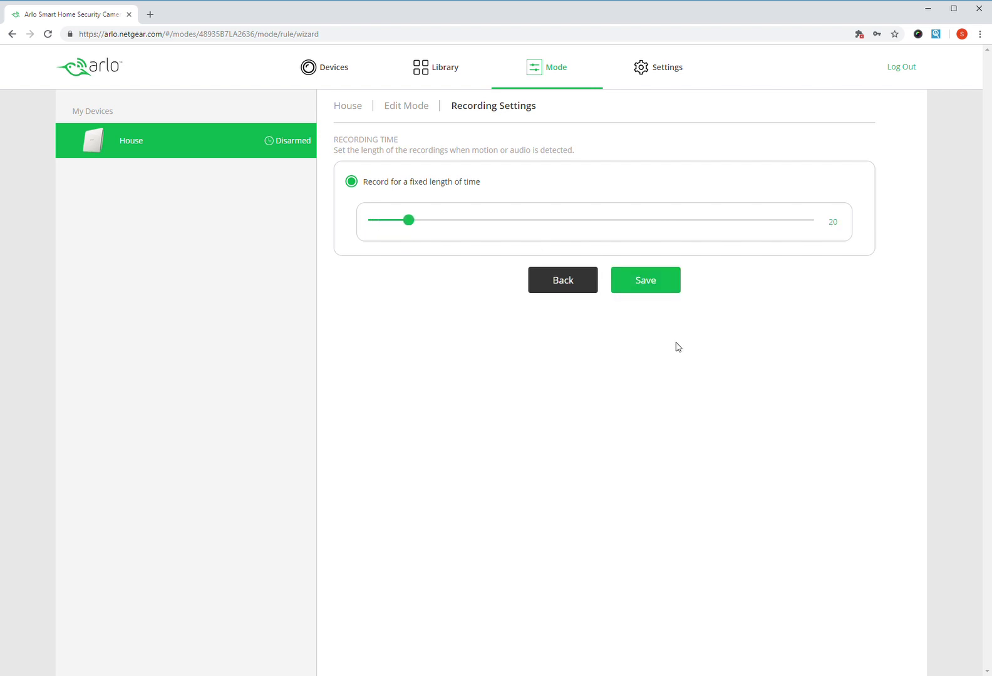
pyautogui.click(662, 288)
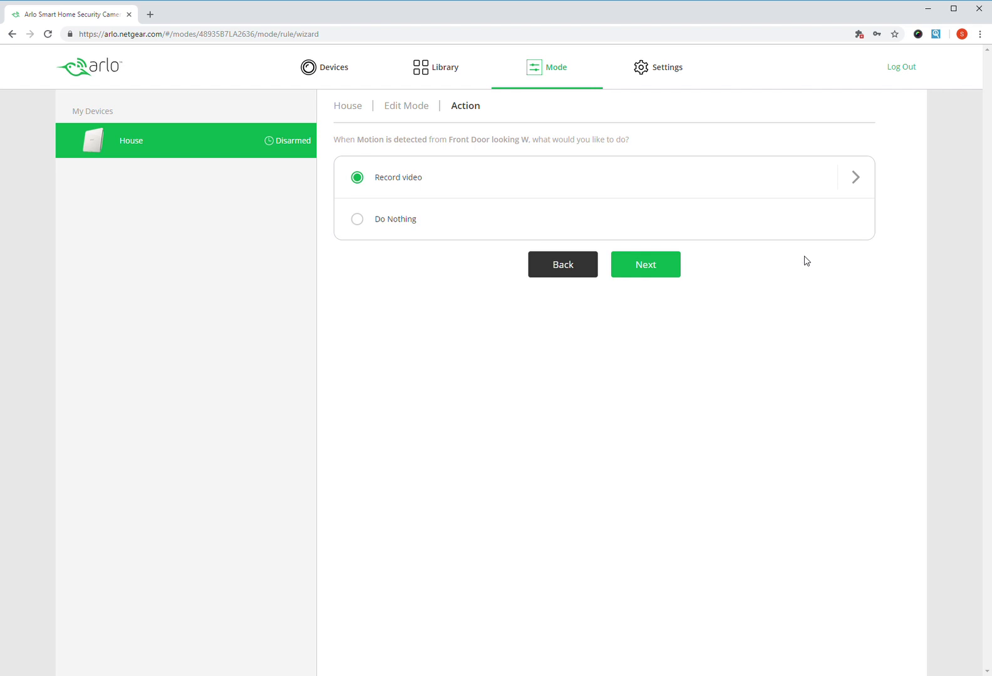
# - Disable push notifications and save the Front Door motion rule
pyautogui.click(678, 273)
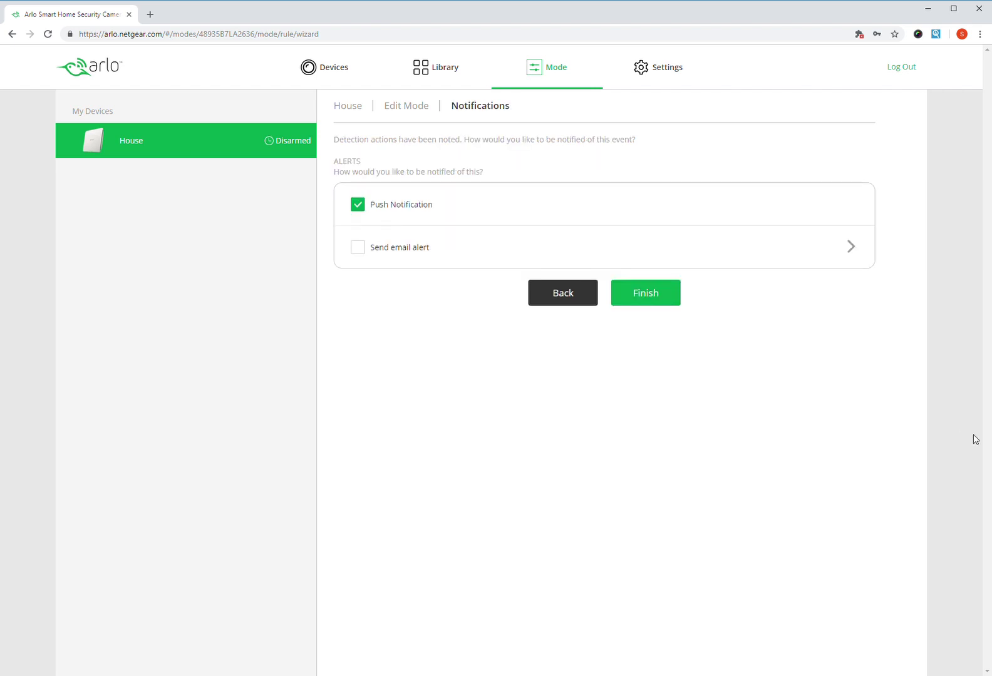
pyautogui.click(359, 208)
pyautogui.click(689, 292)
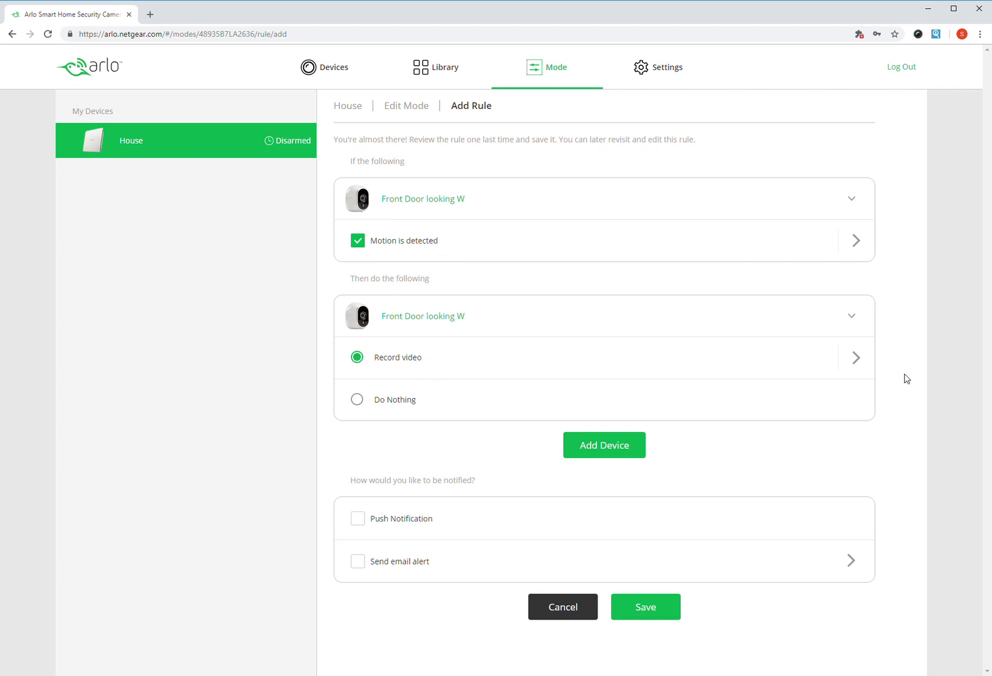
pyautogui.click(667, 616)
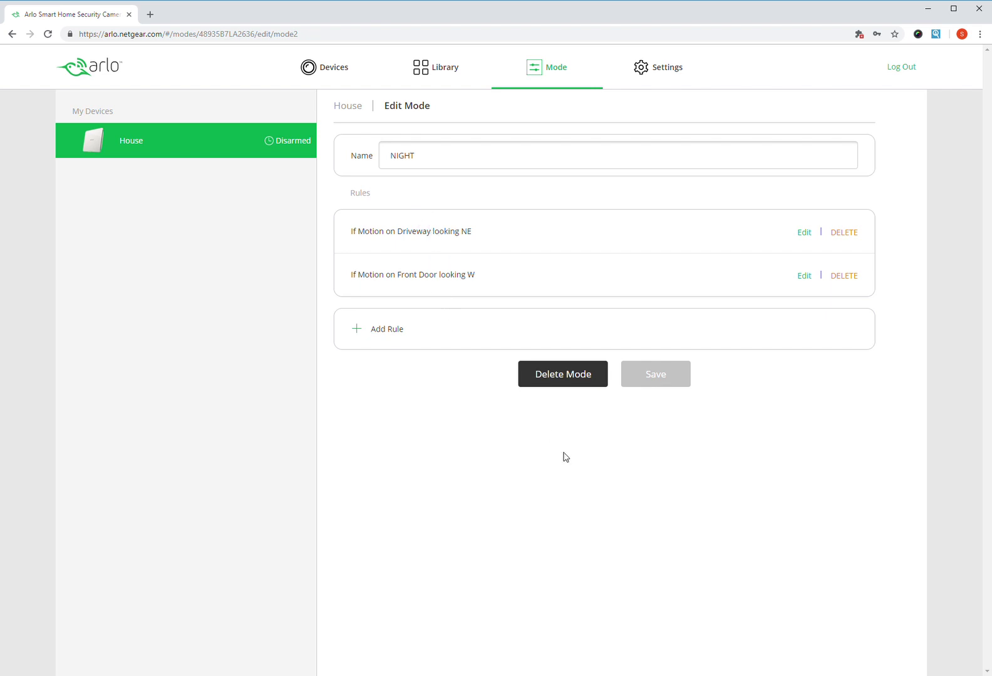
pyautogui.click(384, 337)
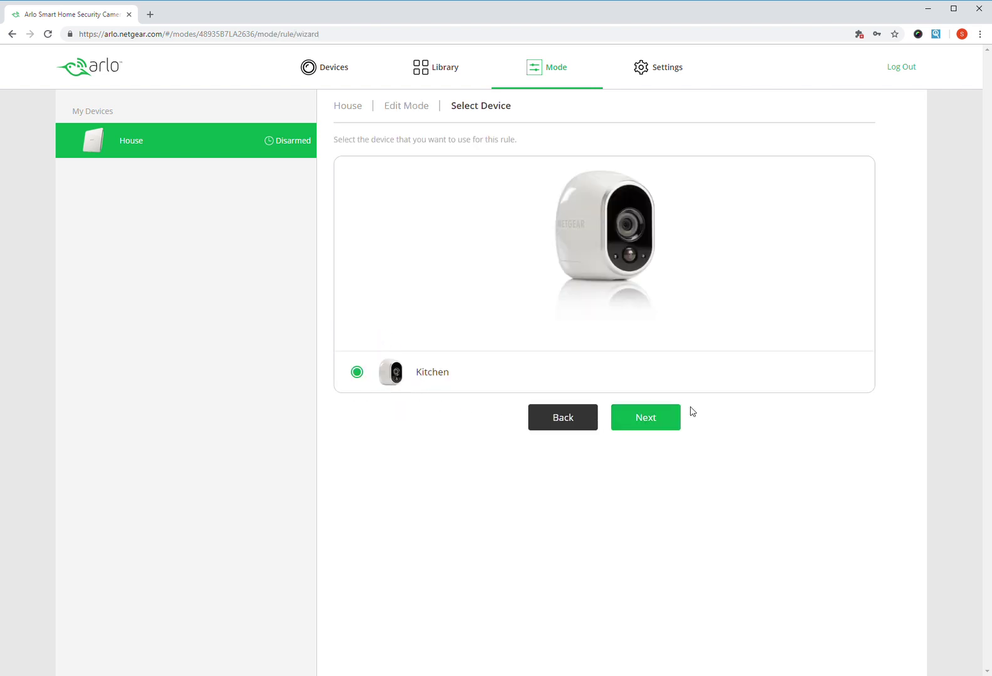
# - Use Kitchen motion as the trigger with sensitivity 15
pyautogui.click(667, 426)
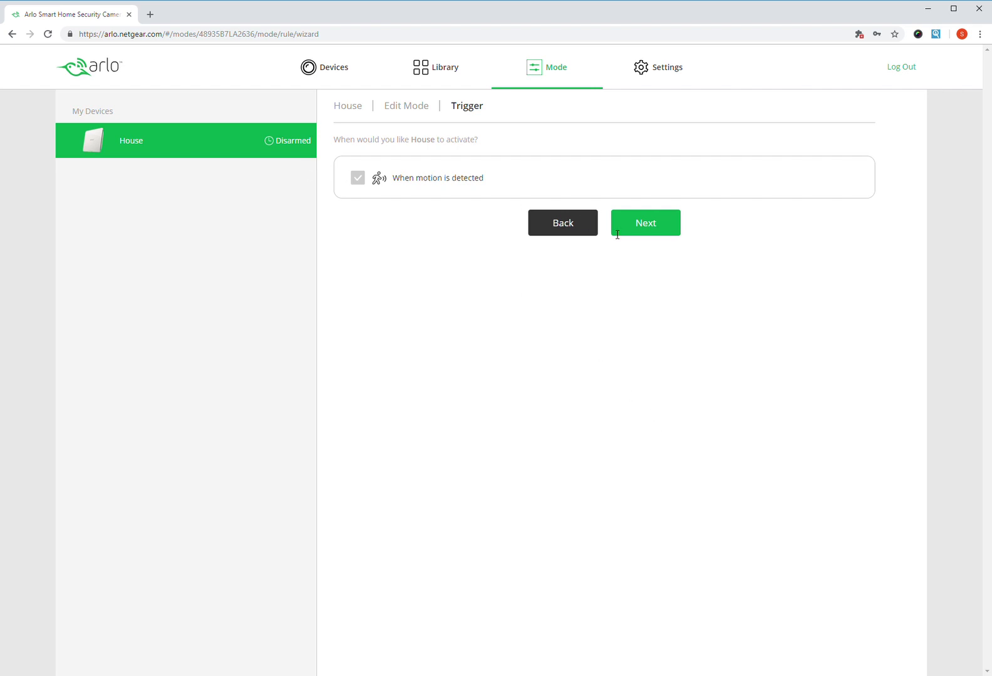
pyautogui.click(645, 225)
pyautogui.moveTo(734, 184); pyautogui.dragTo(399, 189)
pyautogui.click(659, 236)
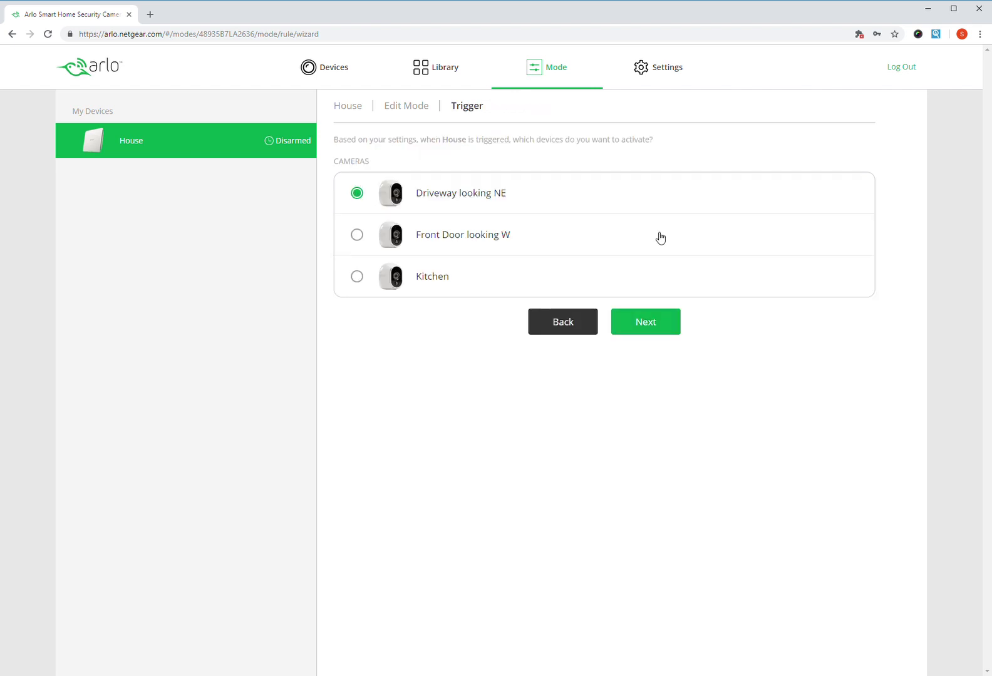
# - Activate the Kitchen camera to record video with recording length 21
pyautogui.click(372, 280)
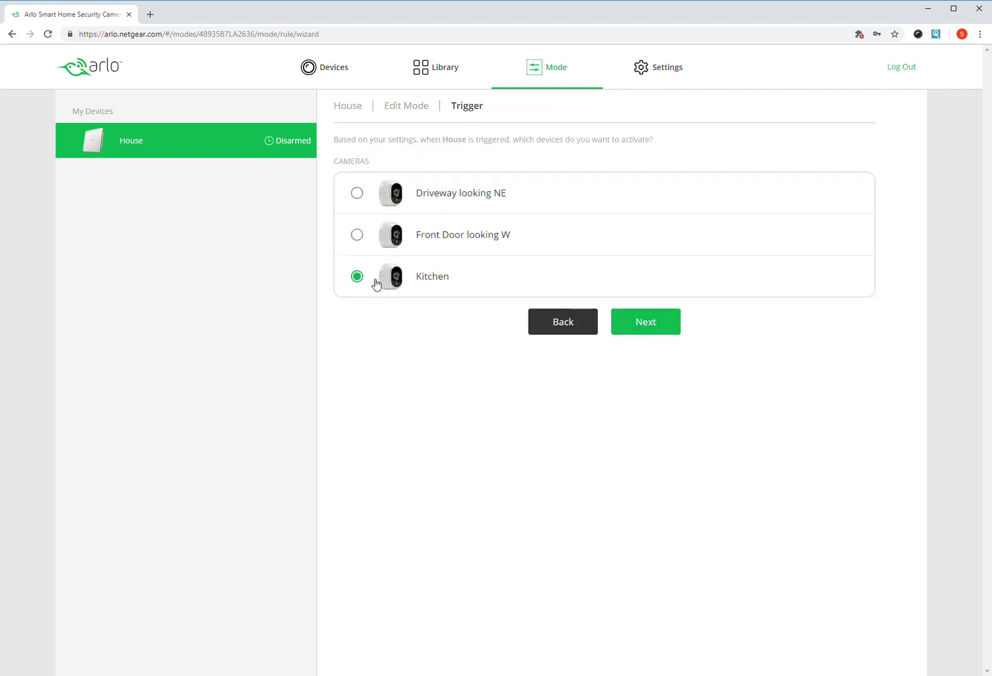
pyautogui.click(652, 325)
pyautogui.click(853, 187)
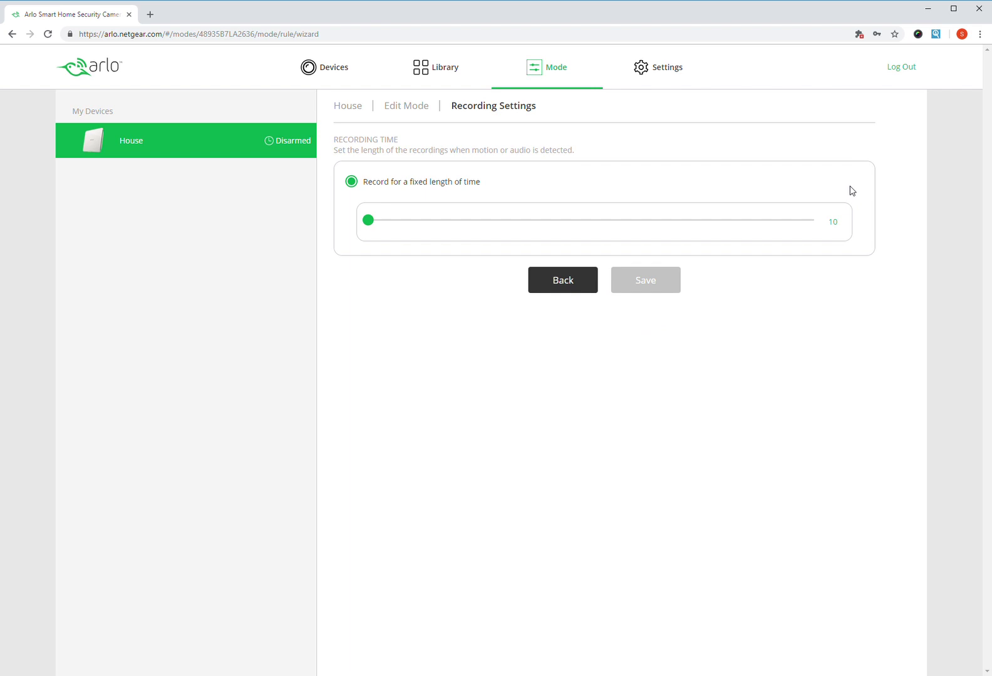
pyautogui.moveTo(374, 227); pyautogui.dragTo(412, 227)
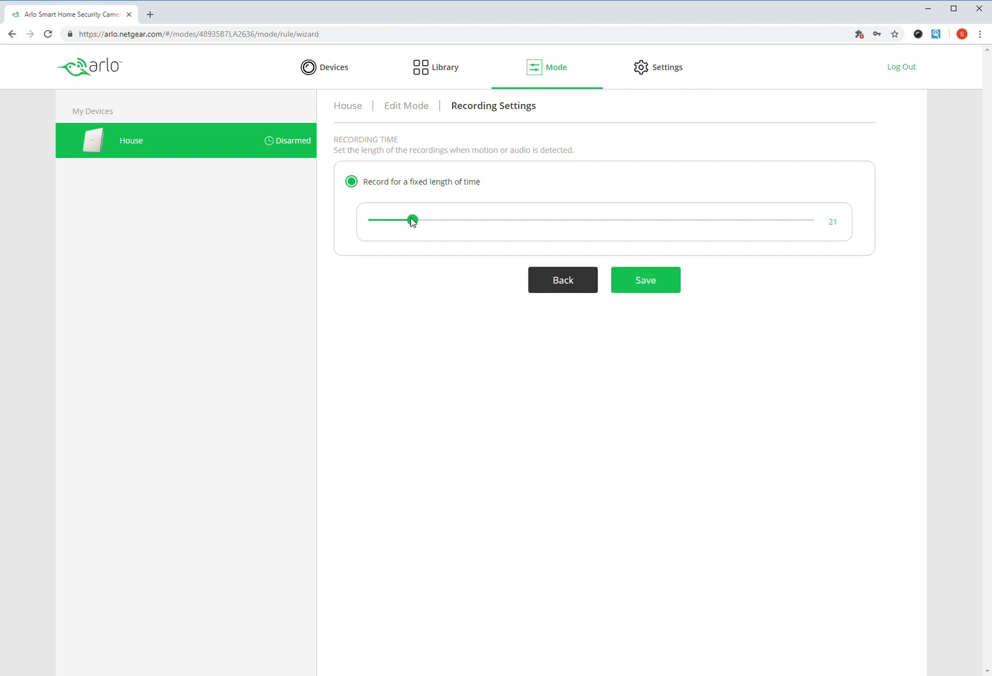
pyautogui.click(649, 288)
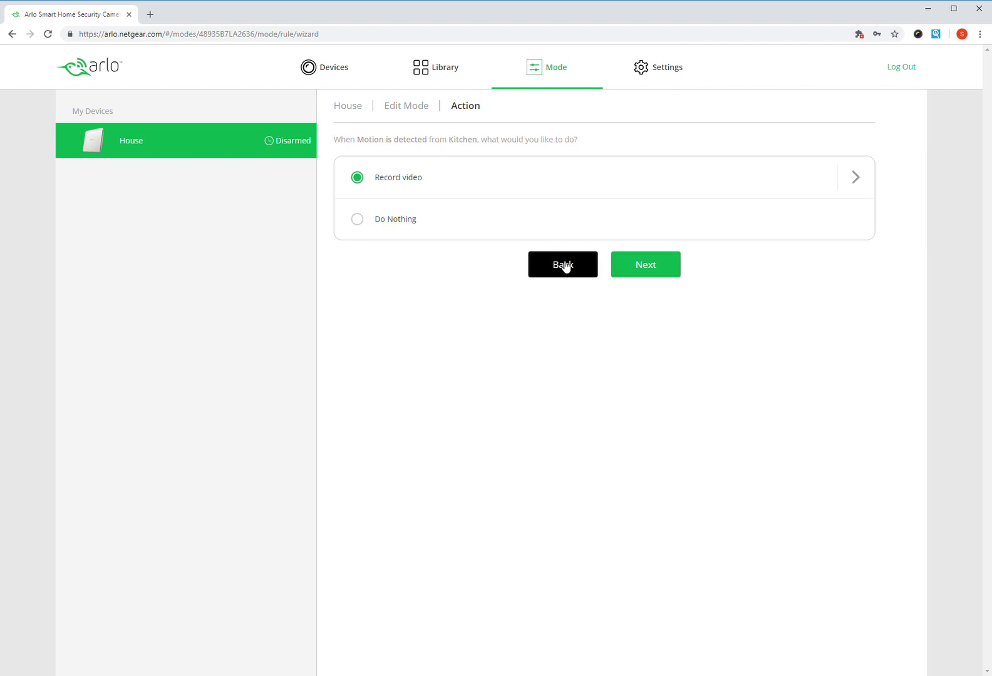
# - Disable push notifications and save the Kitchen motion rule
pyautogui.click(664, 271)
pyautogui.click(359, 205)
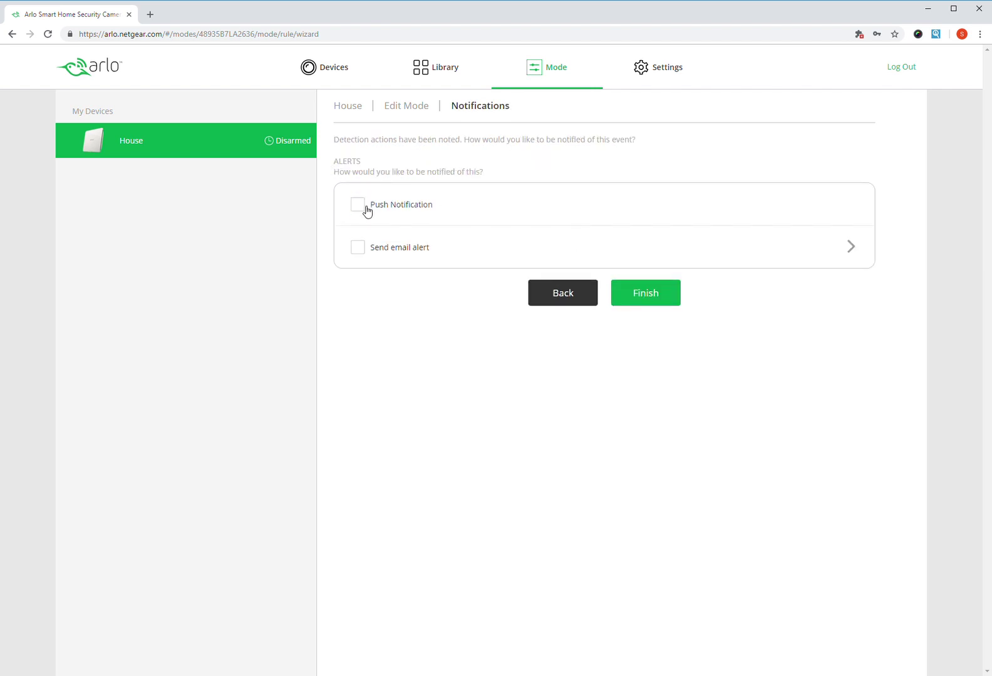
pyautogui.click(659, 300)
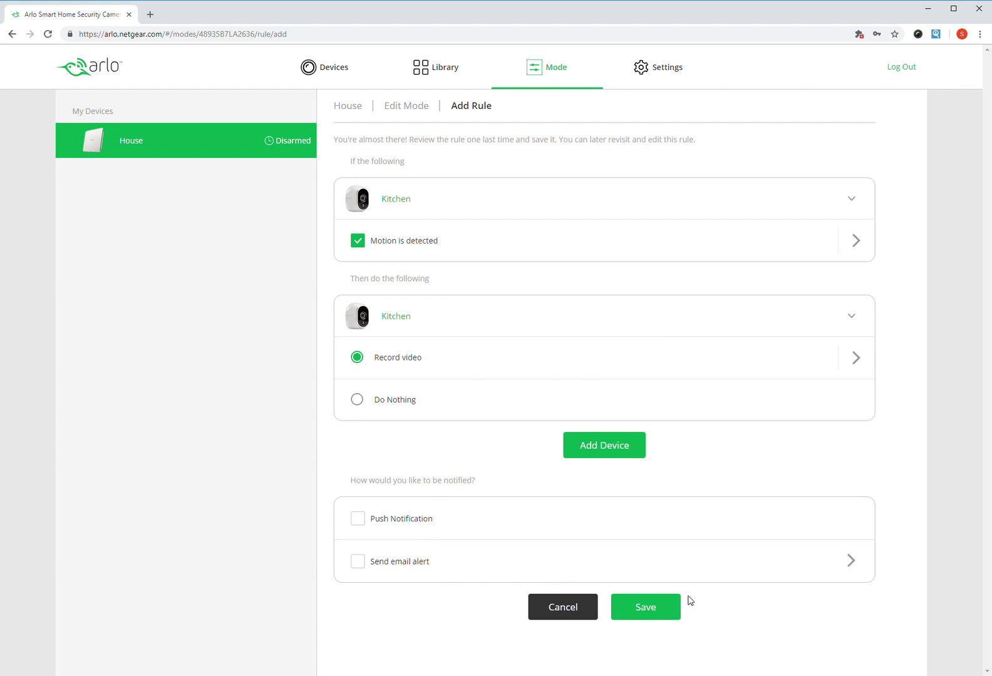
pyautogui.click(669, 612)
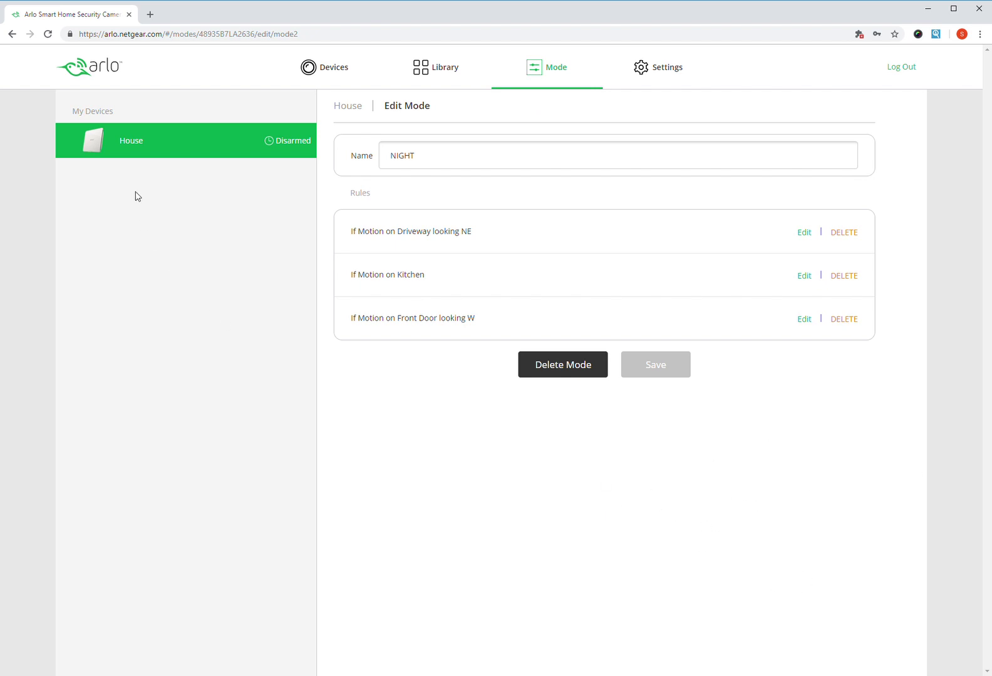
# - Switch House to NIGHT, then back to scheduled operation, and view the weekly schedule
pyautogui.click(133, 139)
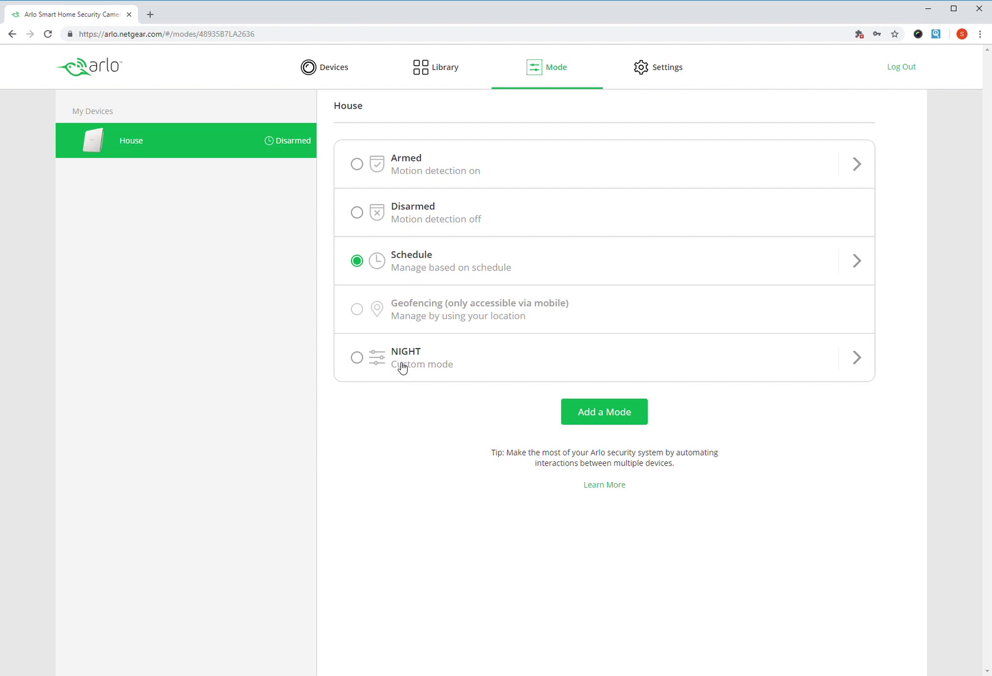
pyautogui.click(359, 361)
pyautogui.click(437, 259)
pyautogui.click(857, 261)
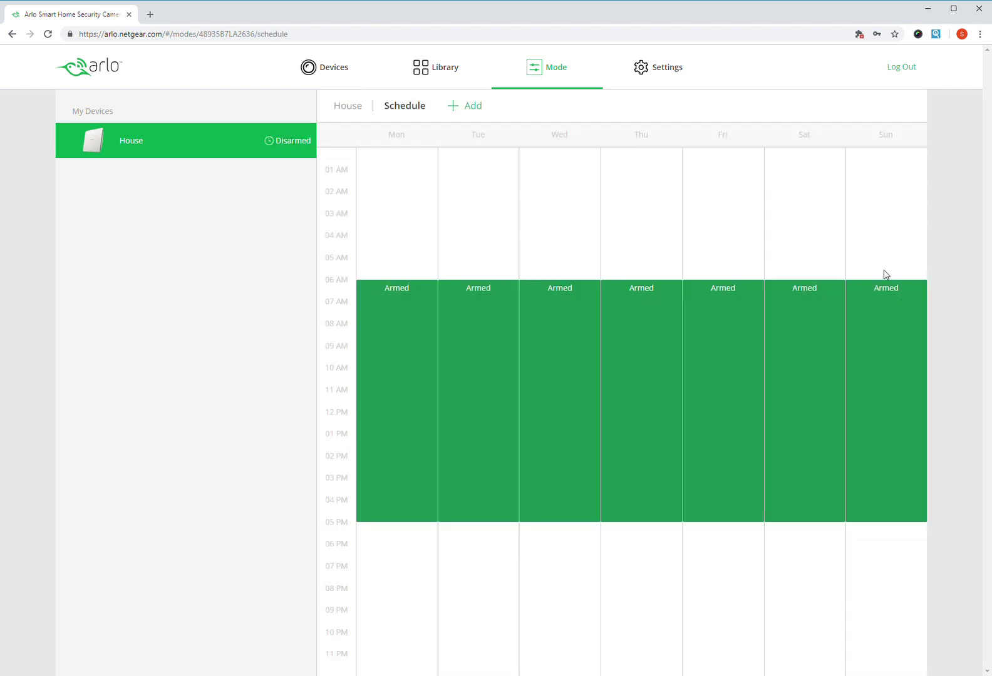
# - Add a NIGHT schedule entry for Monday through Sunday, 12:00 AM to 06:00 AM
pyautogui.click(462, 106)
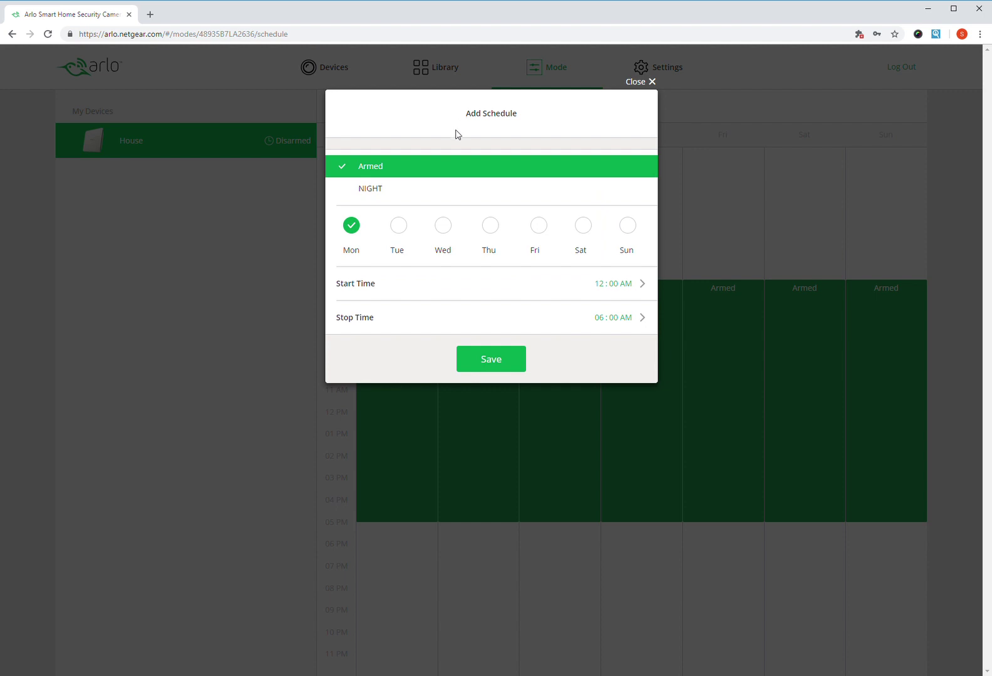
pyautogui.click(382, 189)
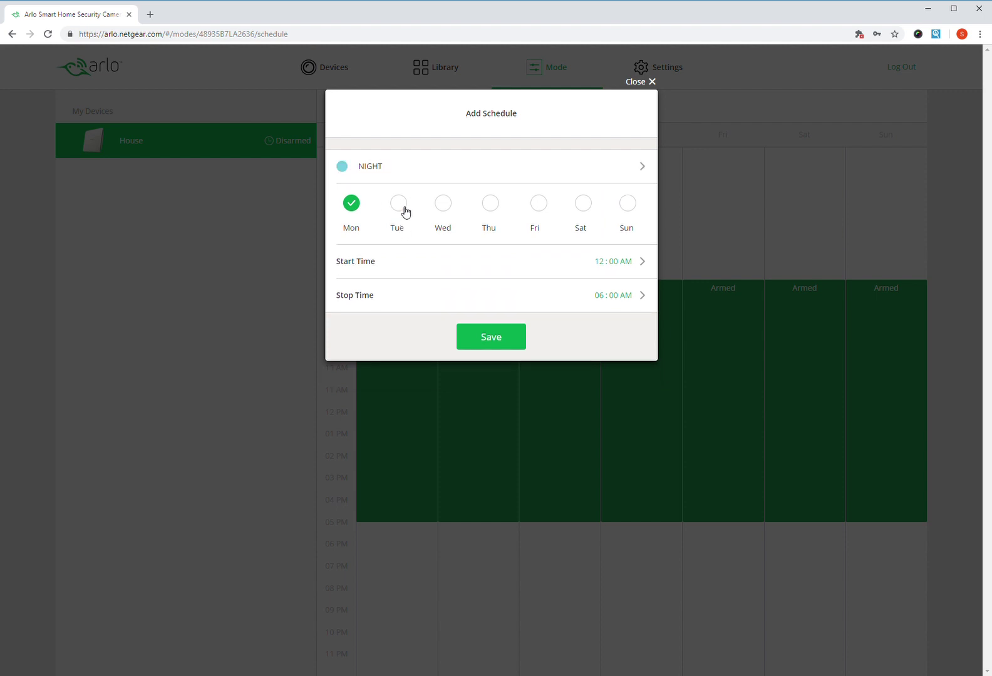
pyautogui.click(399, 203)
pyautogui.click(443, 203)
pyautogui.click(491, 203)
pyautogui.click(537, 205)
pyautogui.click(581, 204)
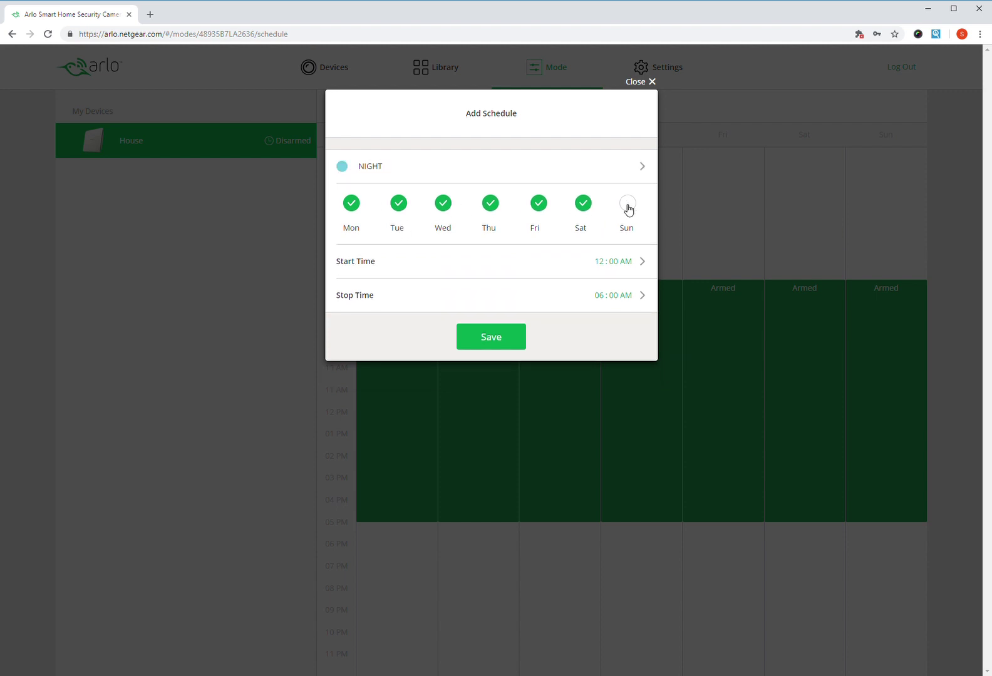
pyautogui.click(627, 205)
pyautogui.click(505, 337)
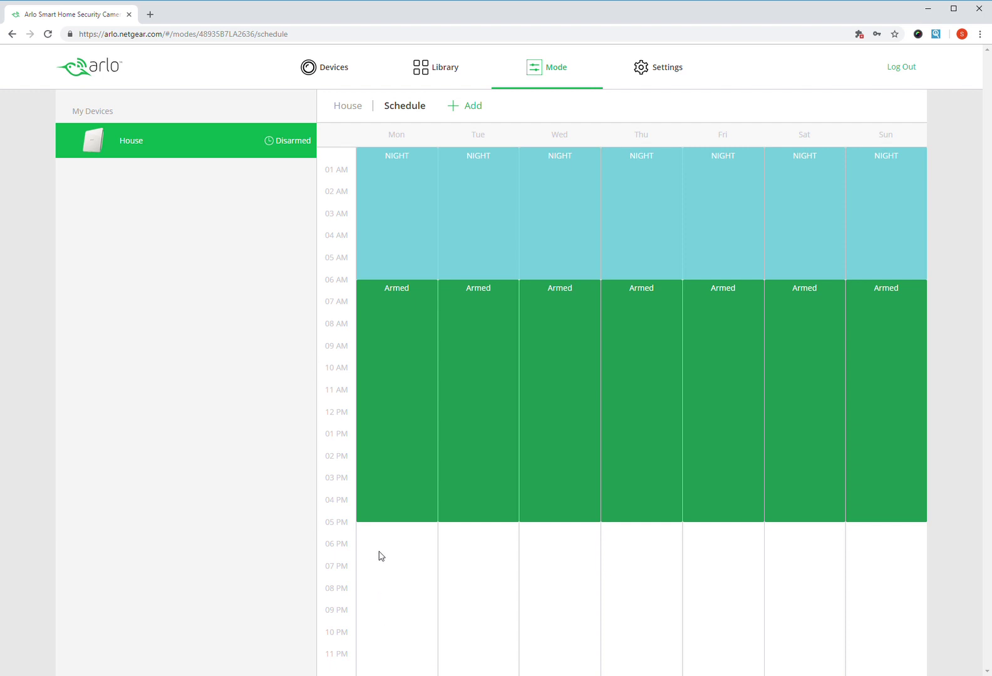
# - Add a NIGHT entry for all seven days starting at 06:00 PM, running until 12:00 AM
pyautogui.click(474, 107)
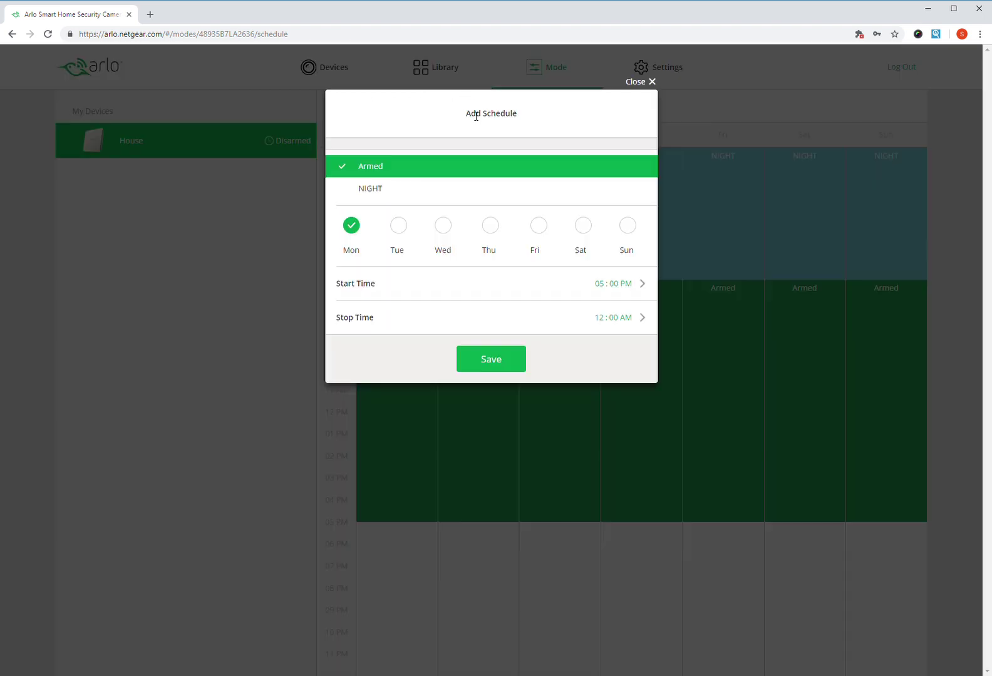
pyautogui.click(382, 191)
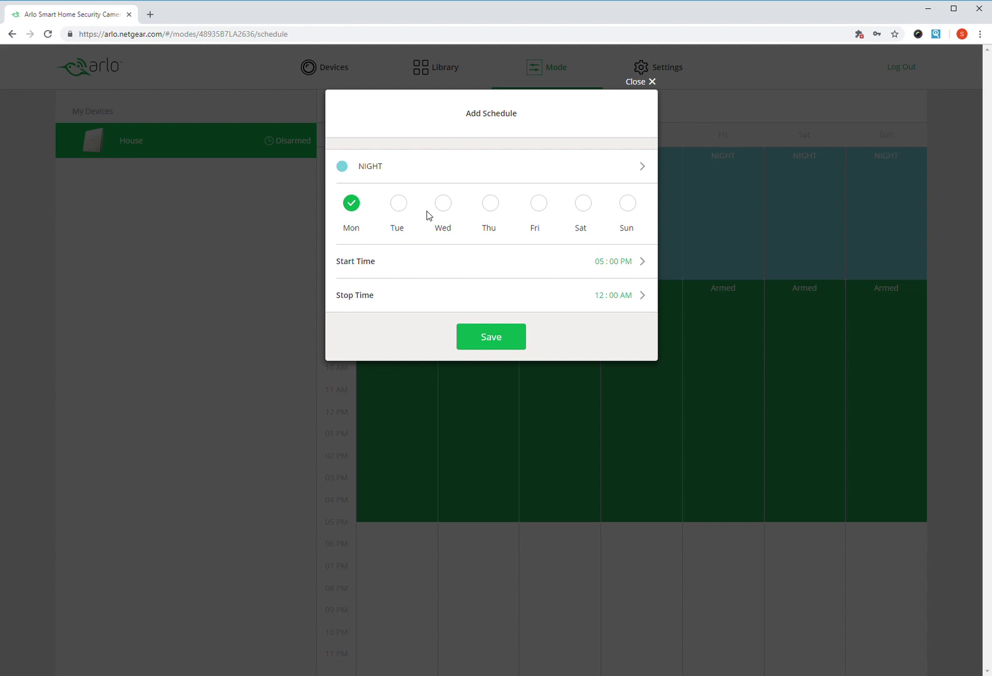
pyautogui.click(398, 206)
pyautogui.click(445, 206)
pyautogui.click(503, 208)
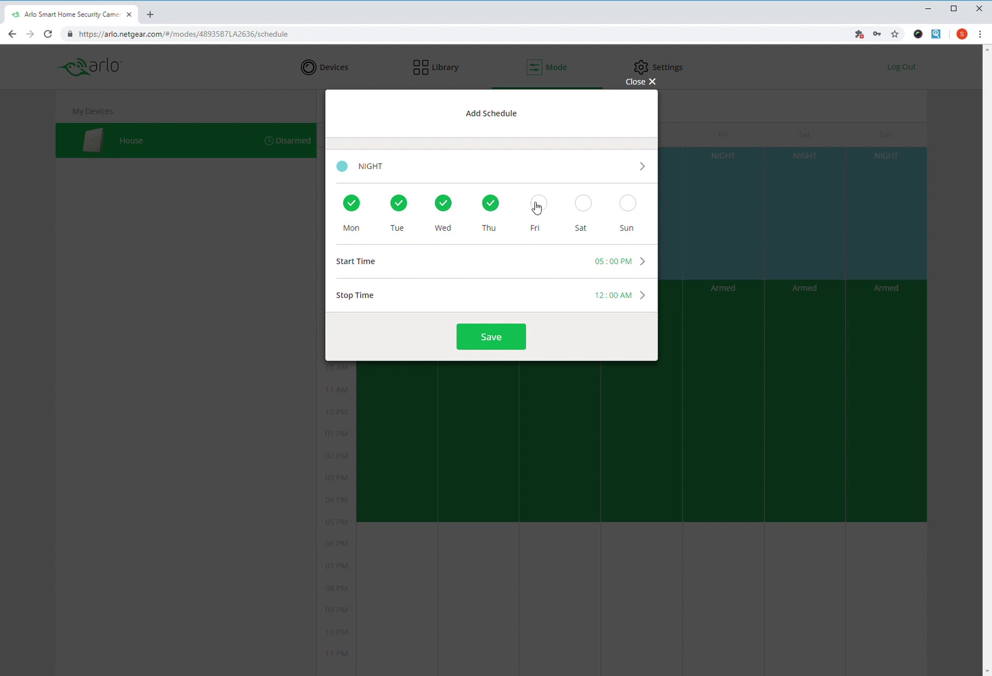
pyautogui.click(535, 205)
pyautogui.click(585, 205)
pyautogui.click(631, 210)
pyautogui.click(631, 266)
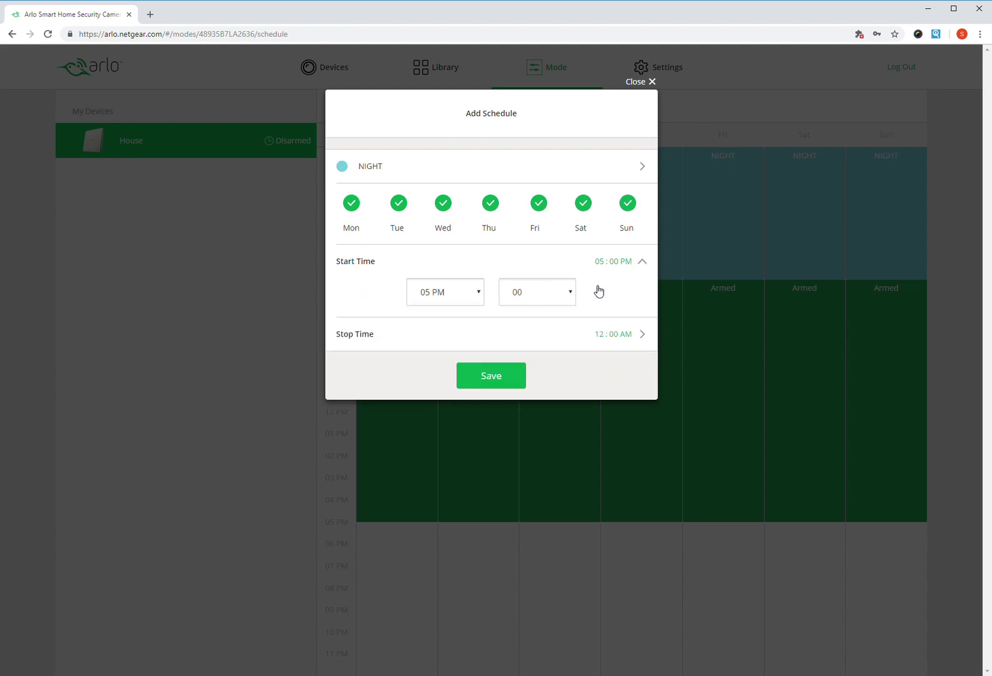
pyautogui.click(450, 521)
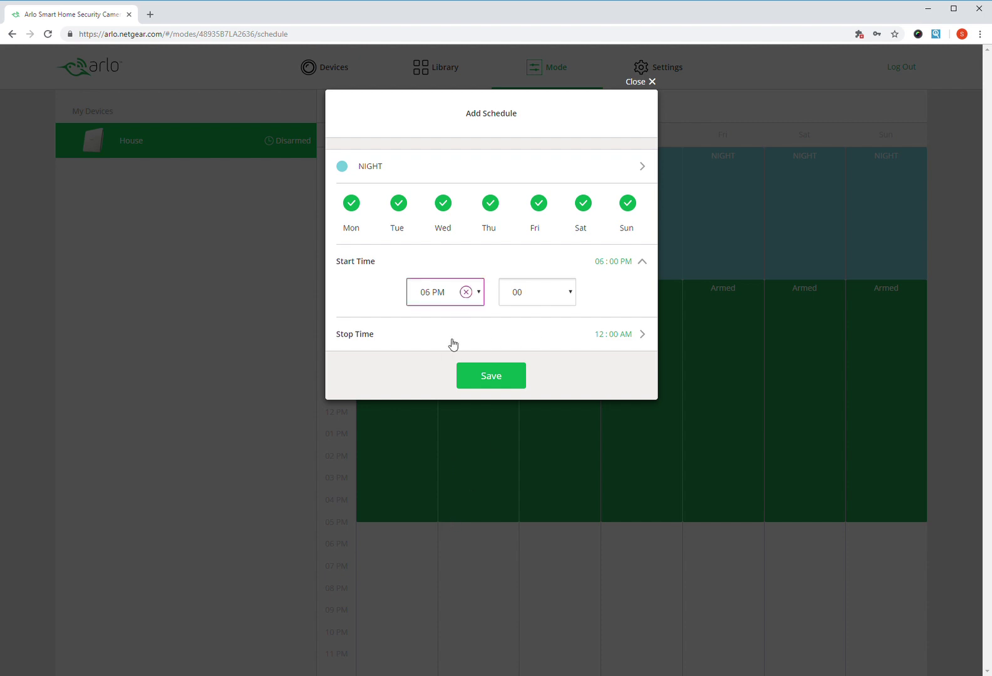
pyautogui.click(500, 385)
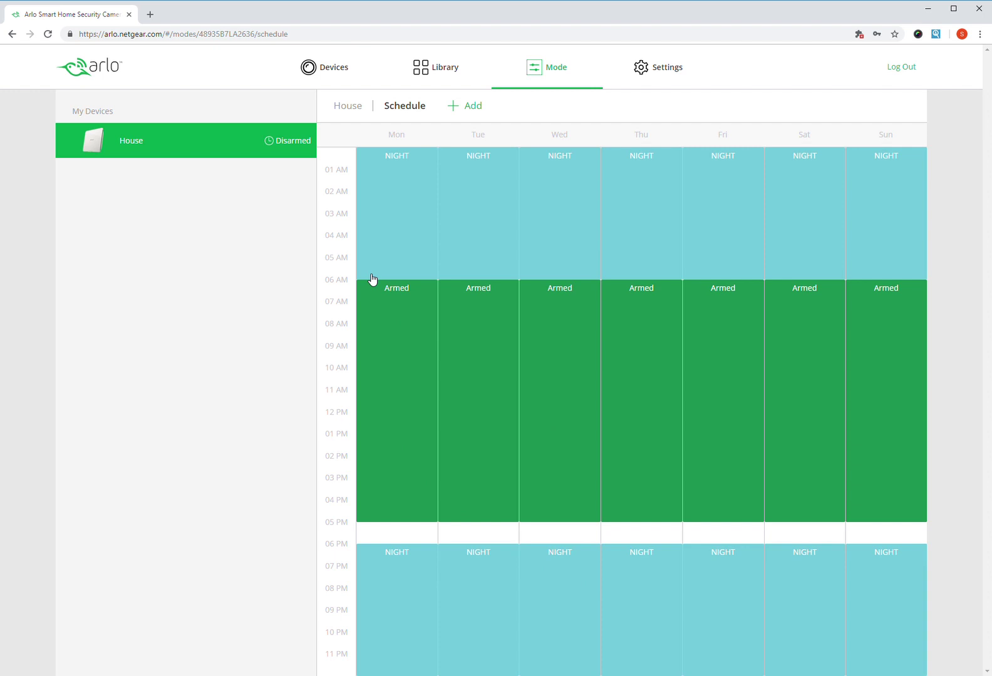
# - Change the daily Armed block's stop time from 05:00 PM to 06:00 PM
pyautogui.click(415, 299)
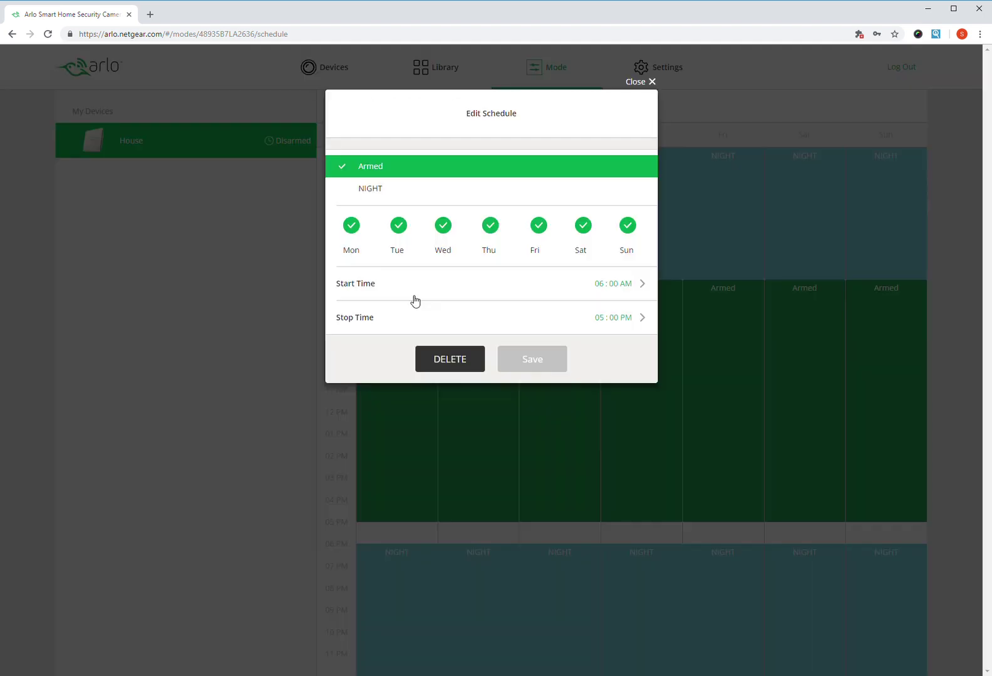
pyautogui.click(620, 322)
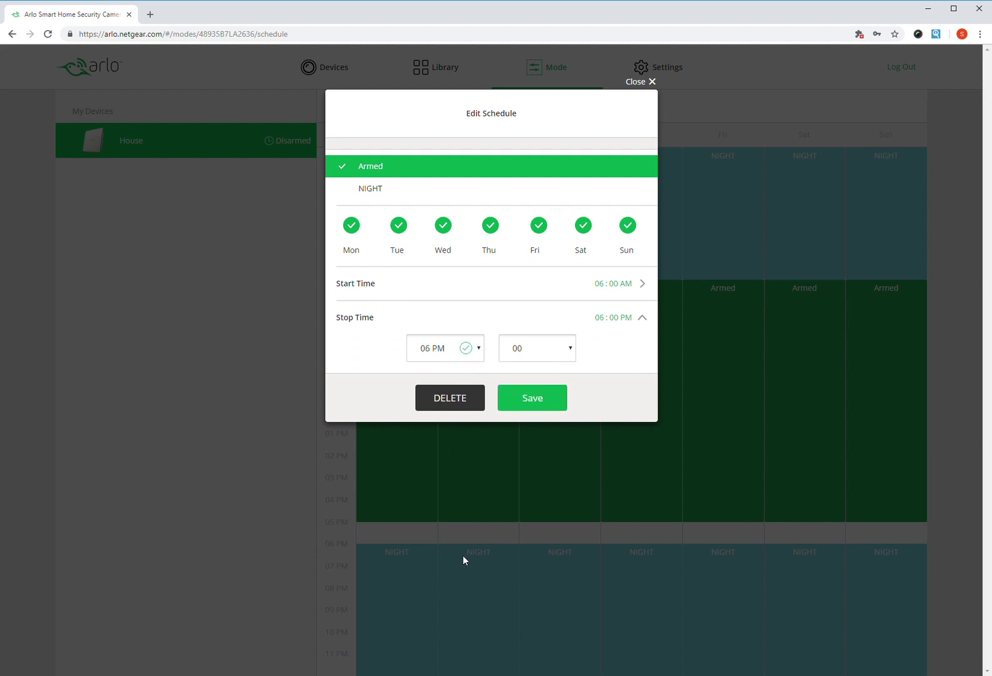
pyautogui.click(533, 401)
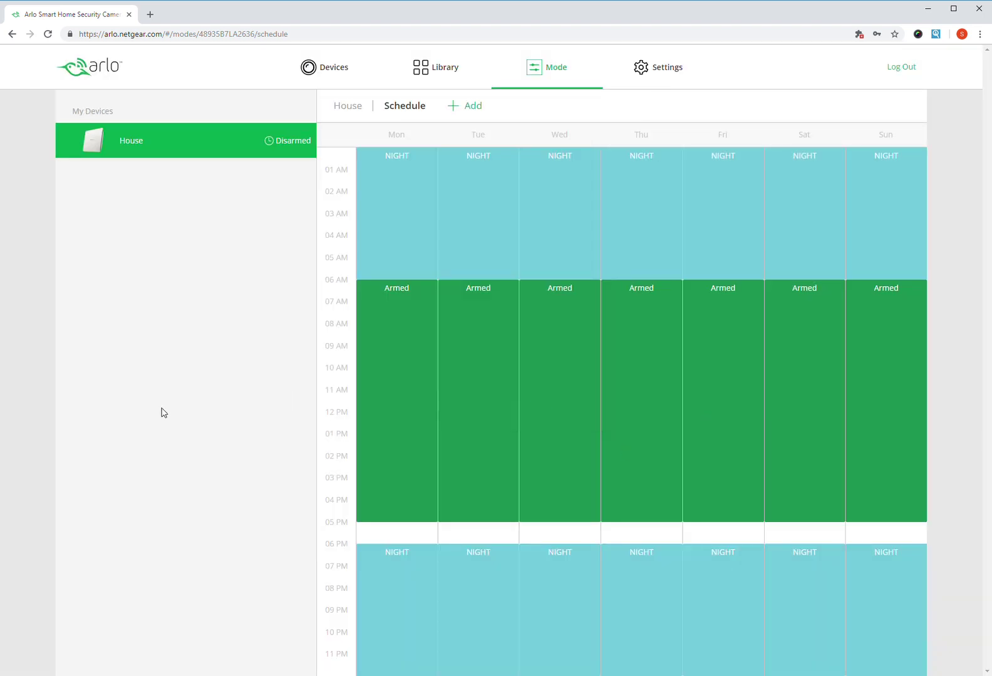